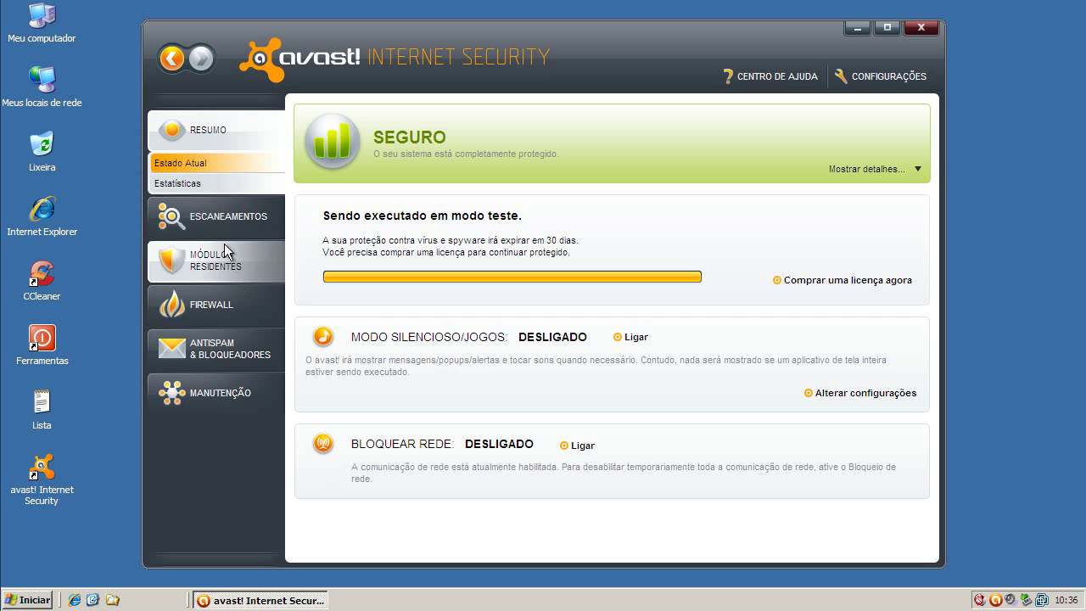
- Look through the avast! scan options, the resident shield modules and the firewall settings
click(224, 215)
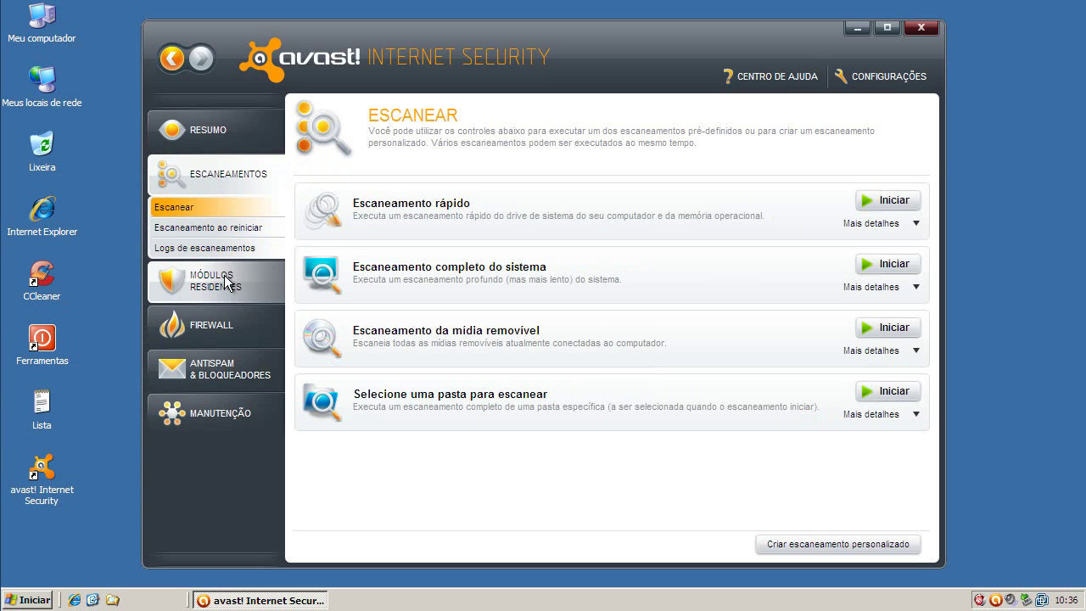
click(224, 275)
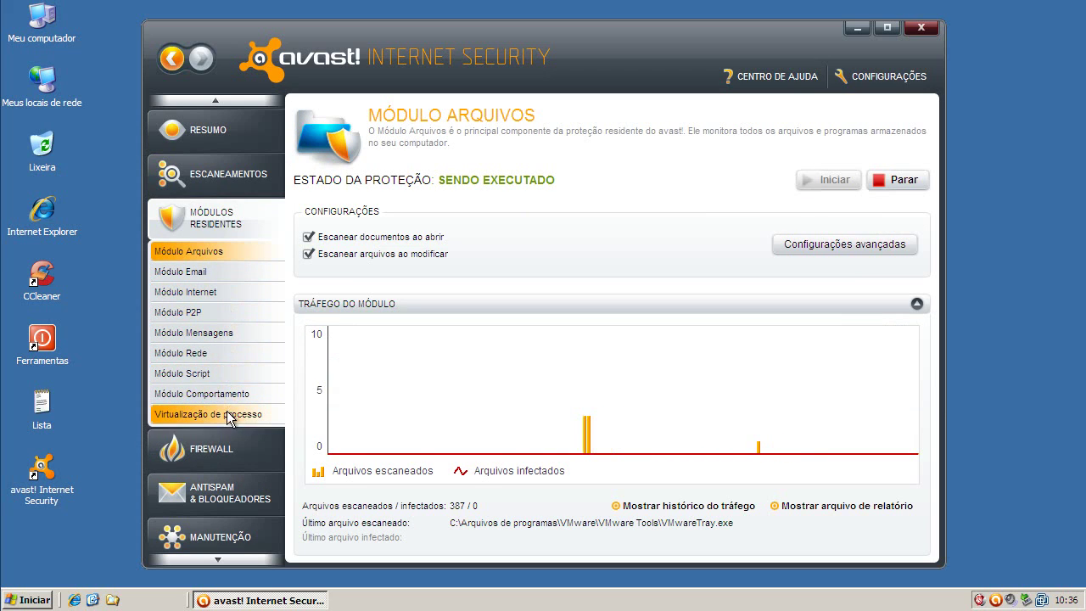
click(227, 442)
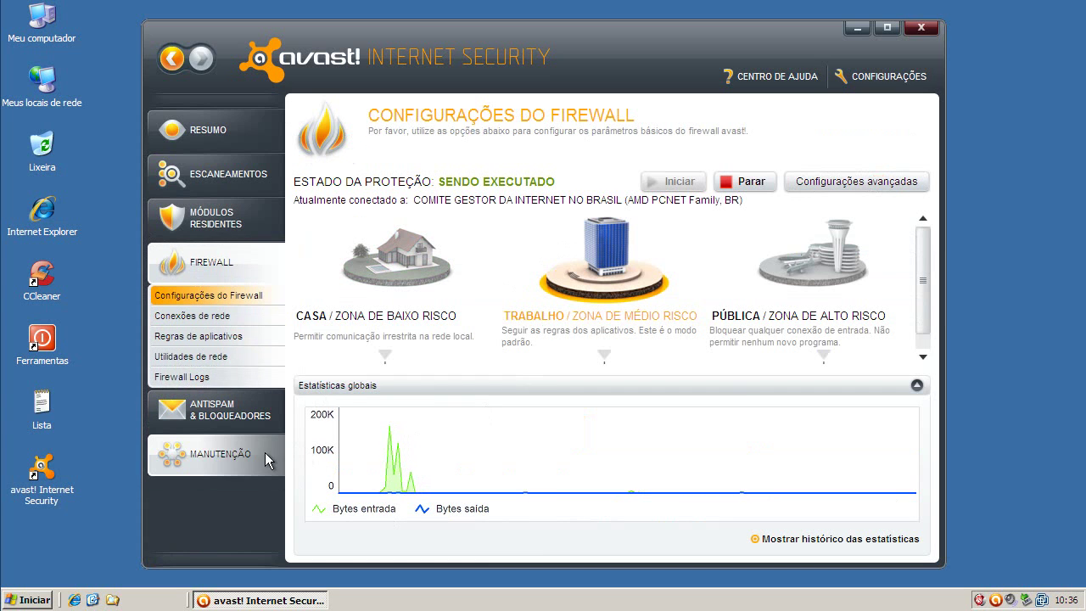
- Update the avast! virus definitions from the maintenance section and close the antivirus window
click(266, 459)
click(405, 180)
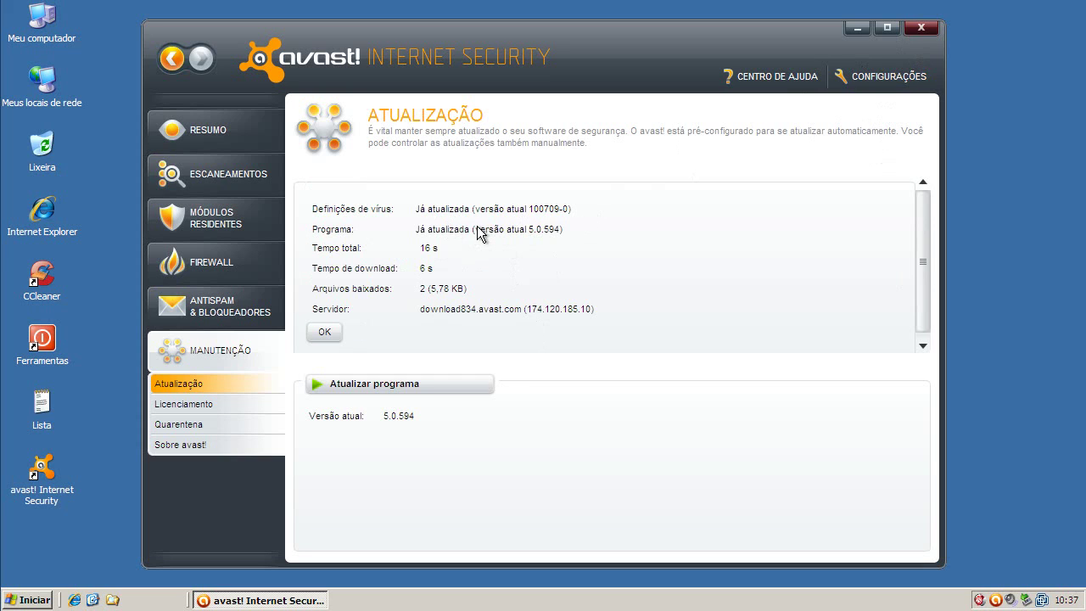
click(921, 28)
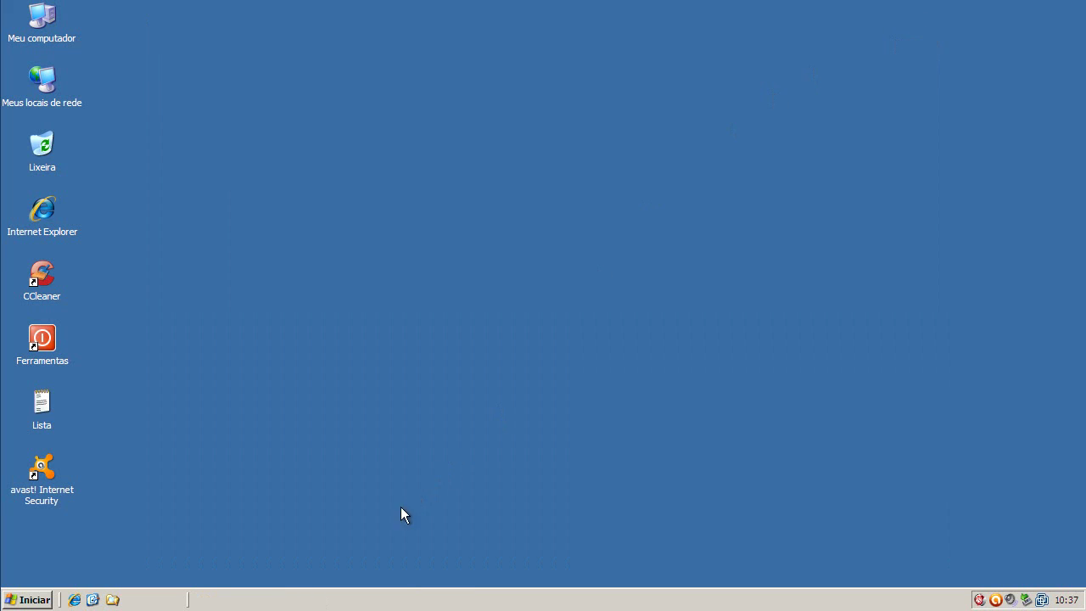
- Open the Windows Task Manager, examine the memory use of the avast! processes, and minimize it
right_click(354, 599)
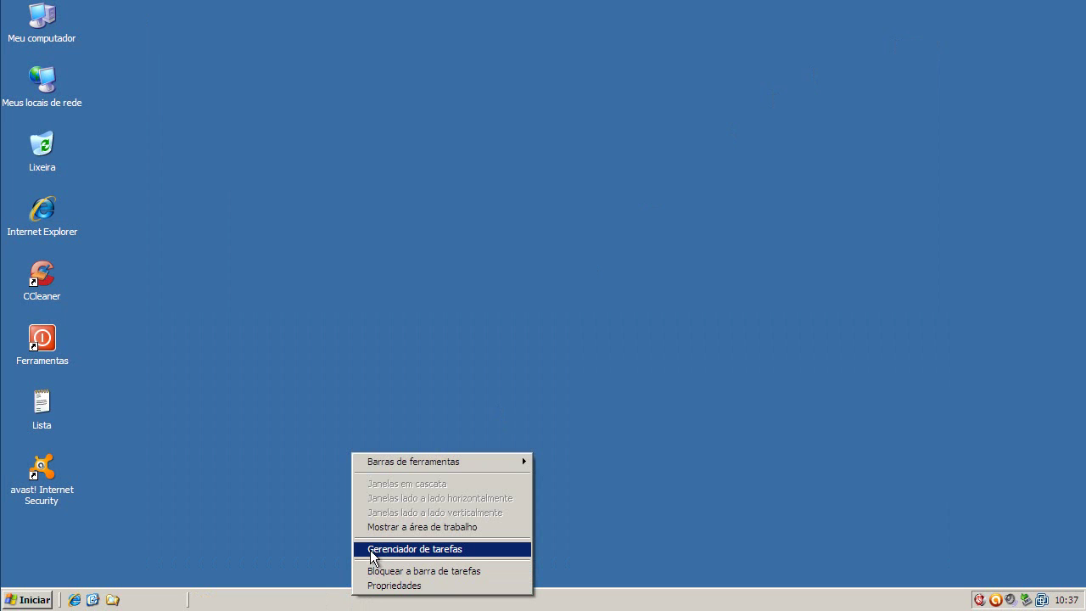
click(371, 549)
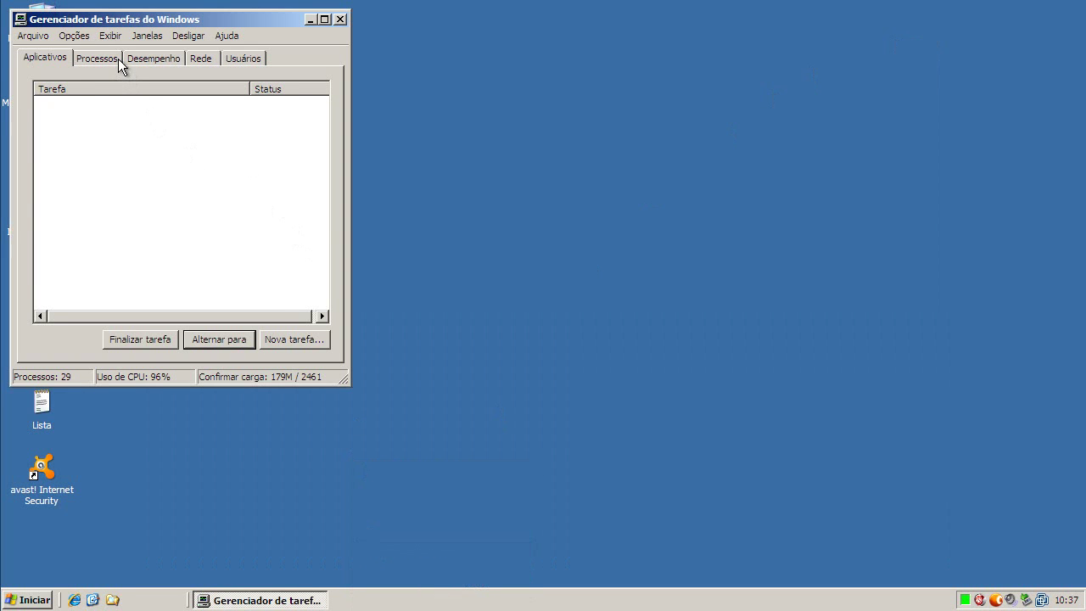
click(118, 59)
click(117, 88)
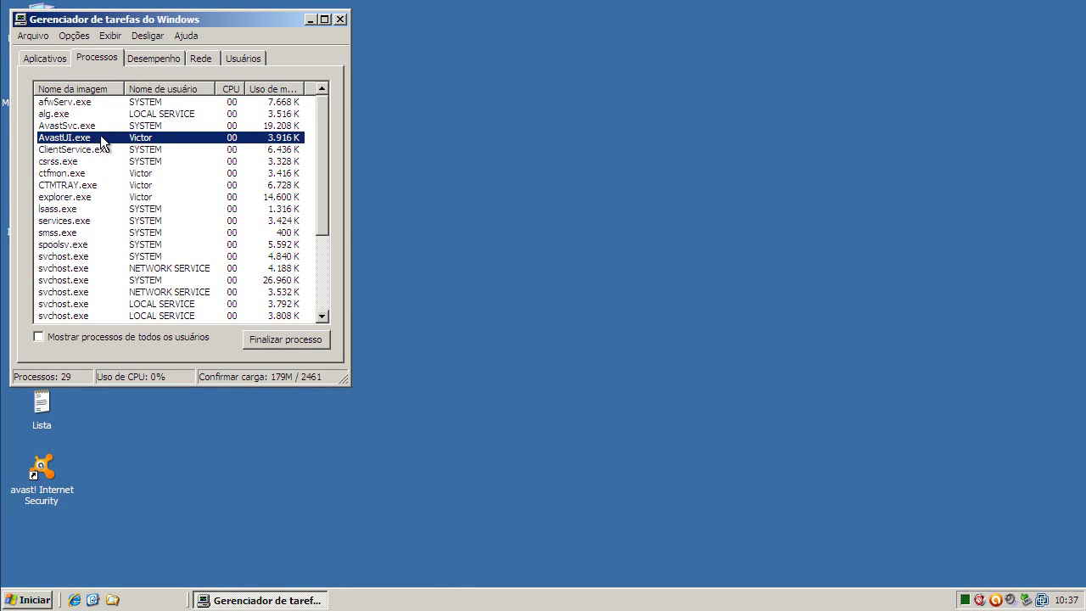
click(291, 102)
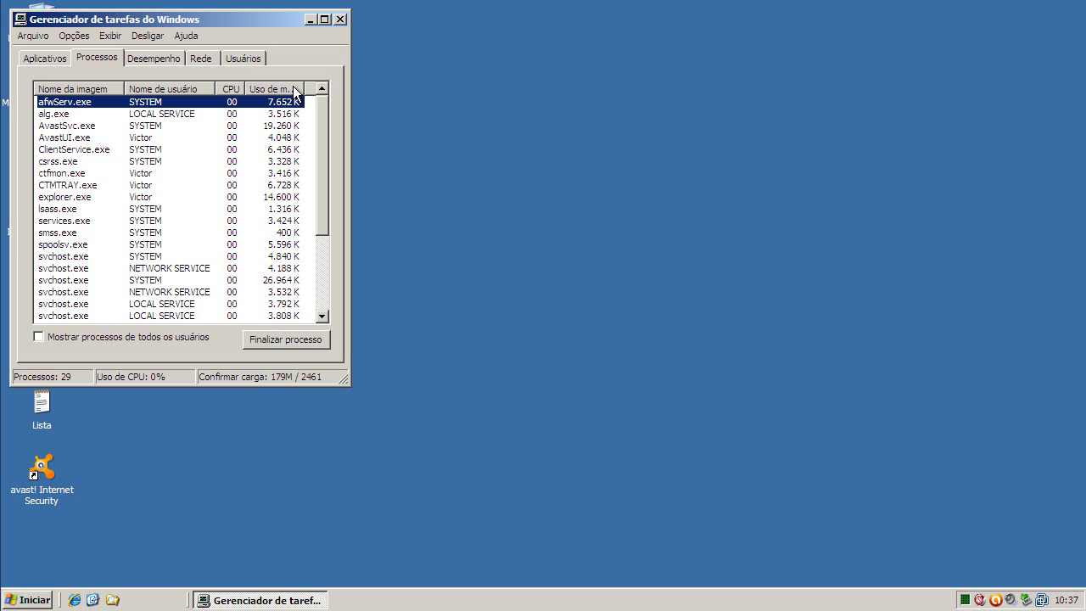
click(311, 19)
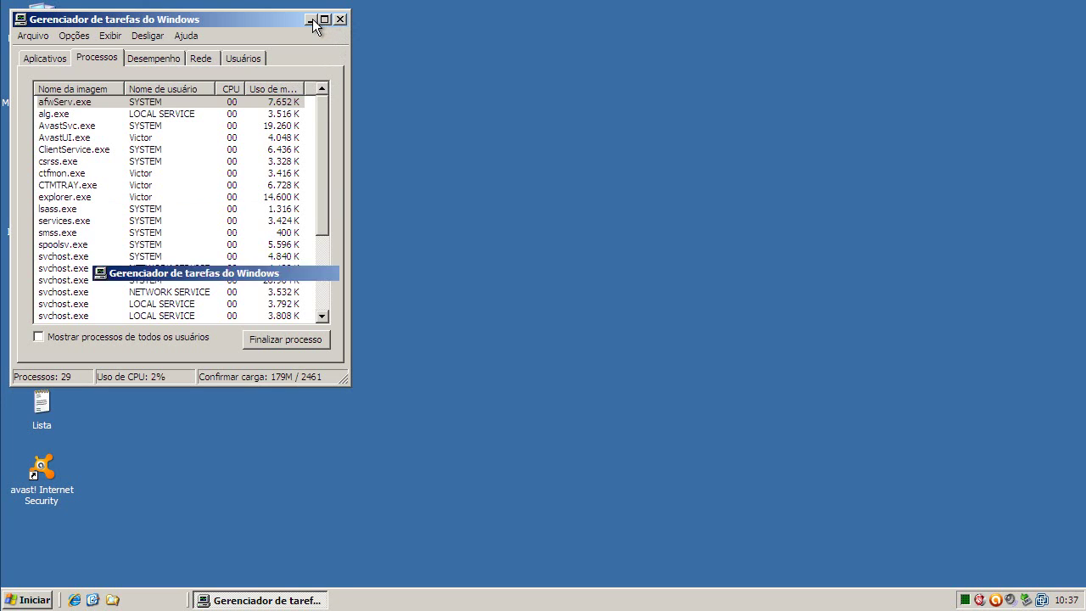
- Open the Lista text file on the desktop and copy the link derijablia.com/~user0101/zs/bt/zs.exe
double_click(42, 402)
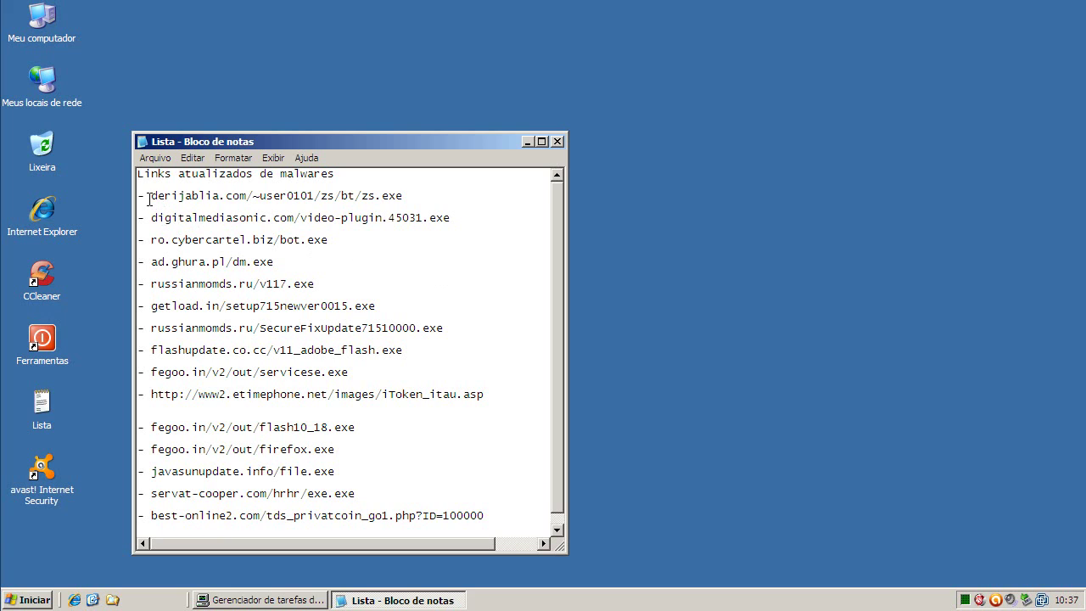
drag(151, 195, 402, 197)
right_click(400, 200)
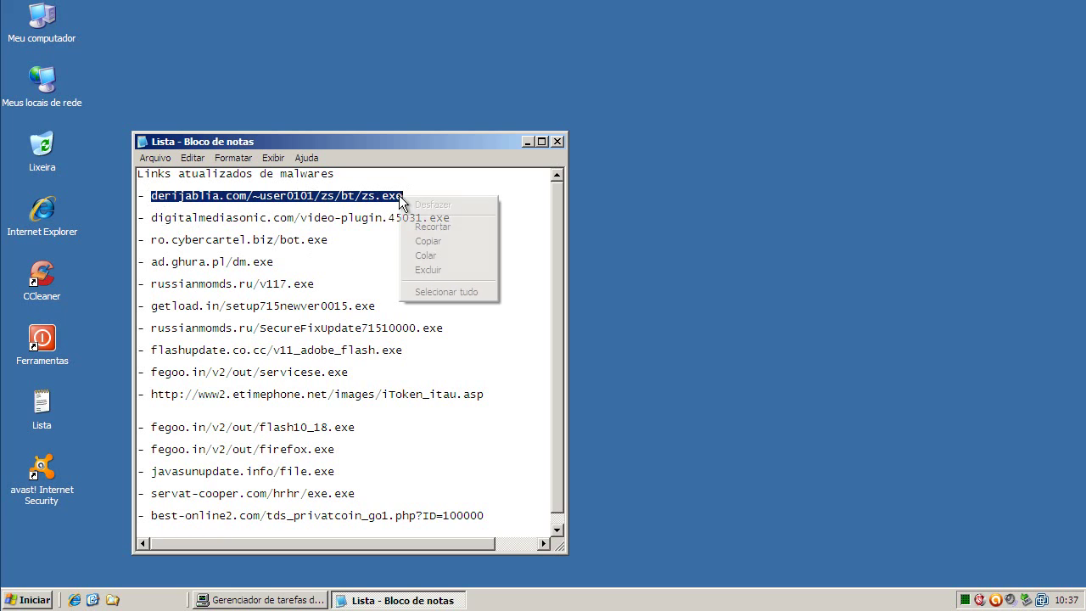
click(428, 242)
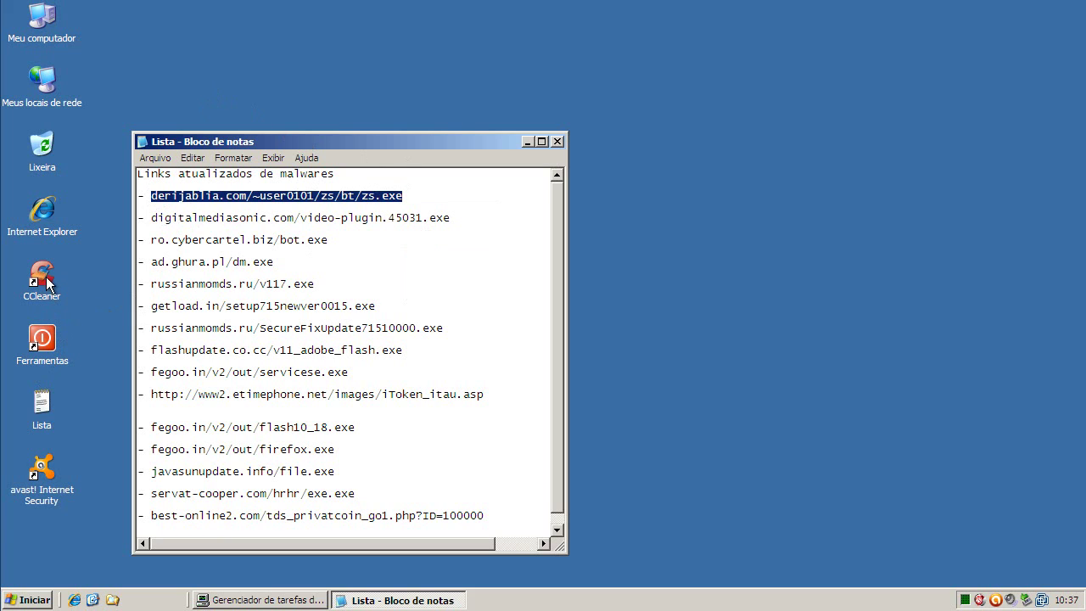
- Open Internet Explorer and load the copied link derijablia.com/~user0101/zs/bt/zs.exe
click(46, 219)
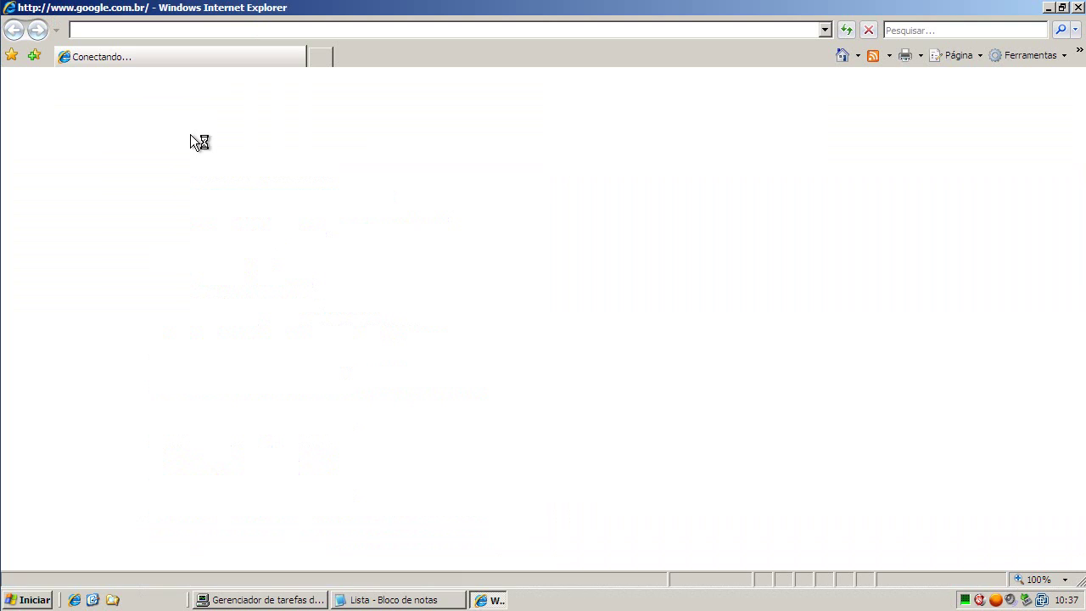
click(159, 32)
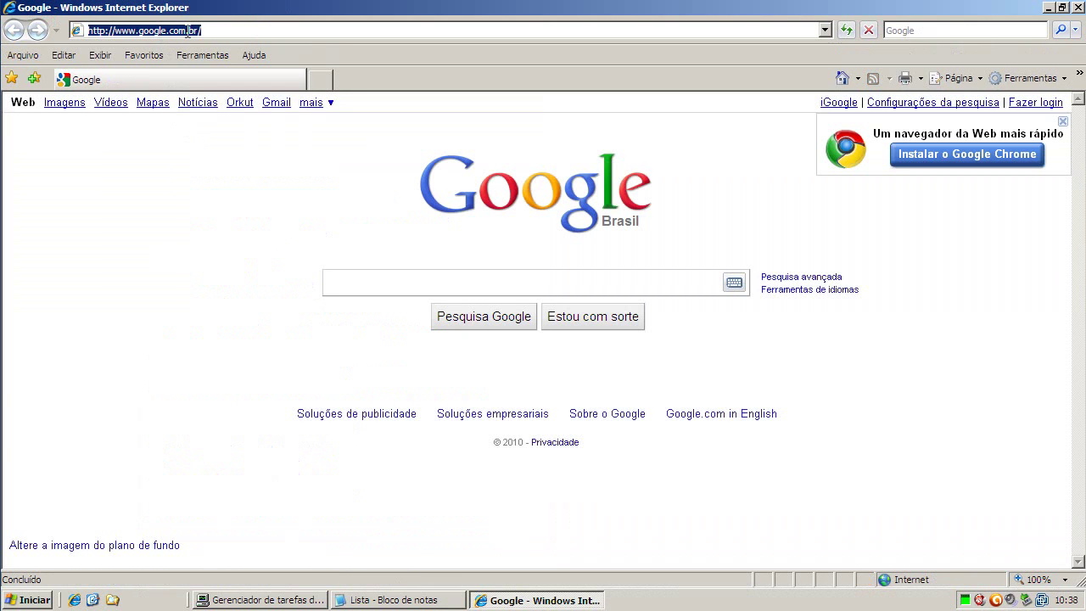
key(ctrl+v)
key(Return)
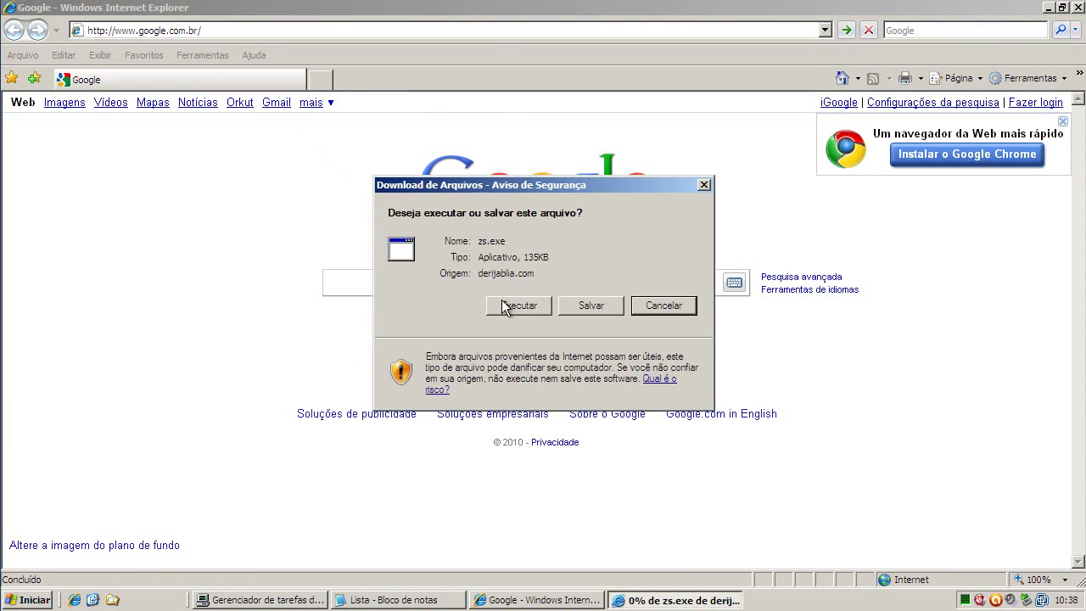
- Run zs.exe from the download prompt and unblock Windows Explorer in the Windows Firewall alert
click(502, 304)
click(598, 289)
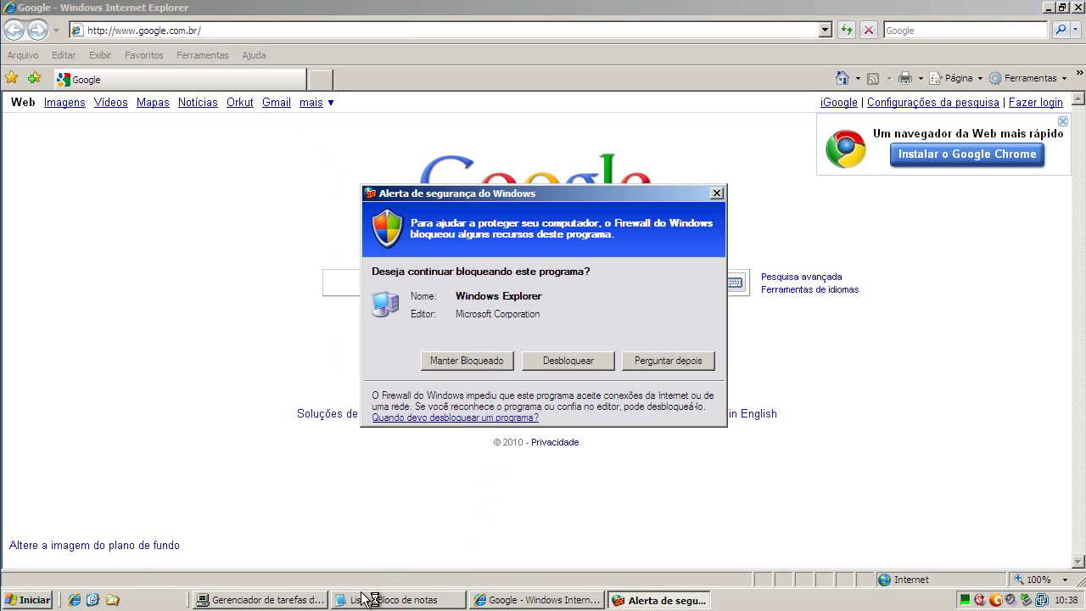
click(548, 357)
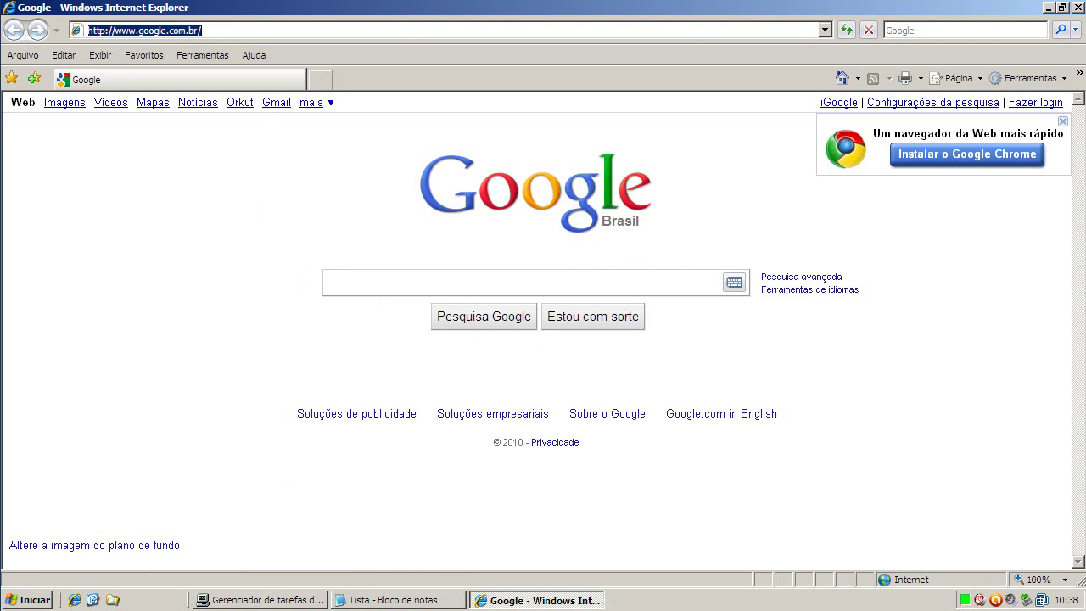
- Check the Task Manager process list for new processes after running zs.exe, and minimize it again
click(309, 599)
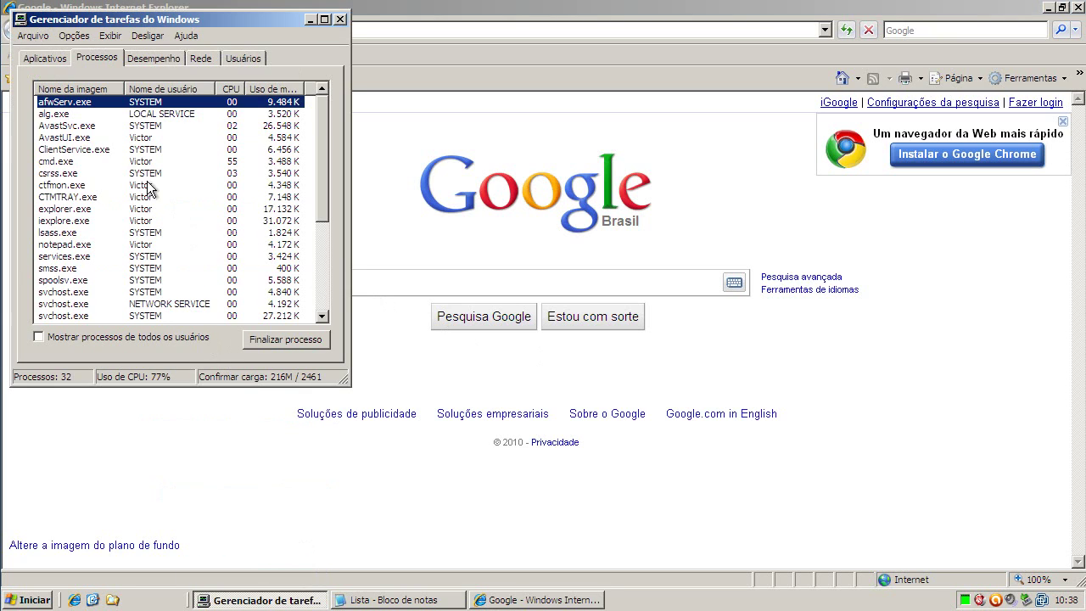
drag(324, 152, 322, 96)
click(311, 19)
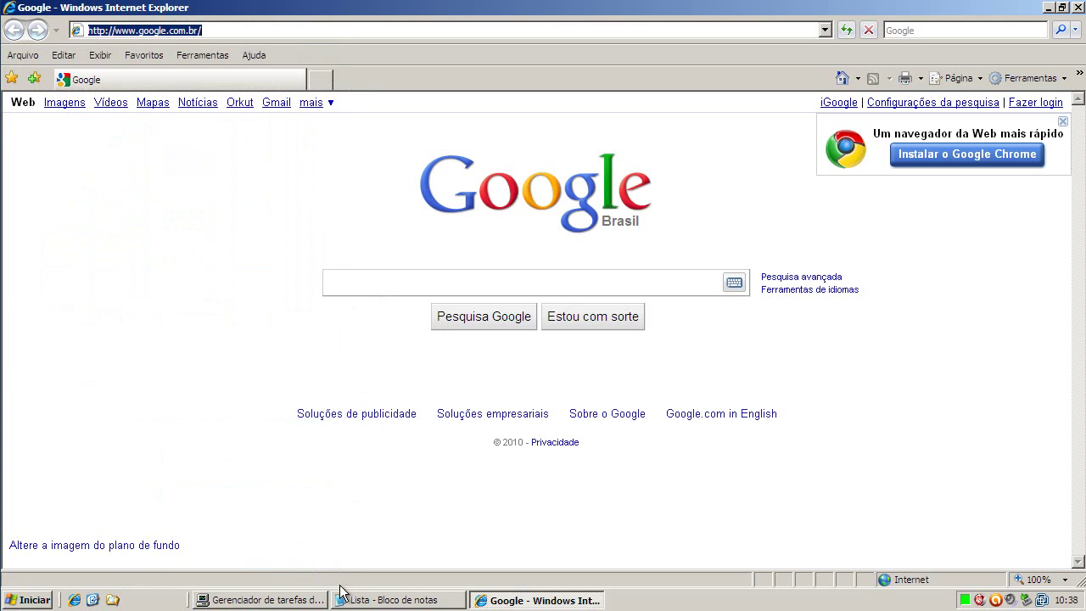
- Copy the link digitalmediasonic.com/video-plugin.45031.exe from the Lista file and return to the browser's address field
click(373, 599)
drag(151, 217, 530, 218)
right_click(416, 214)
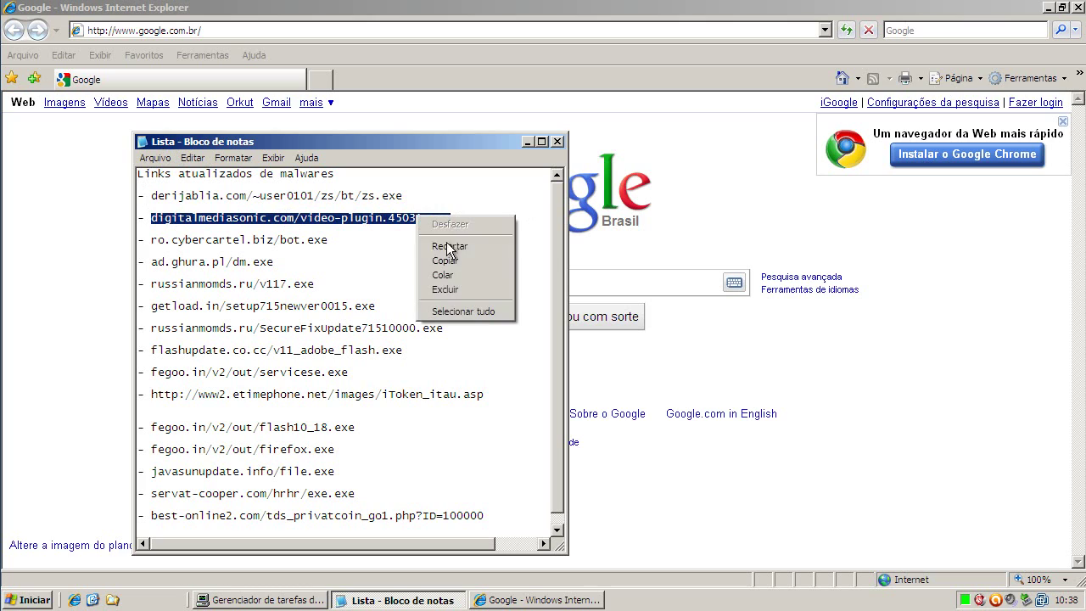
click(450, 261)
click(269, 35)
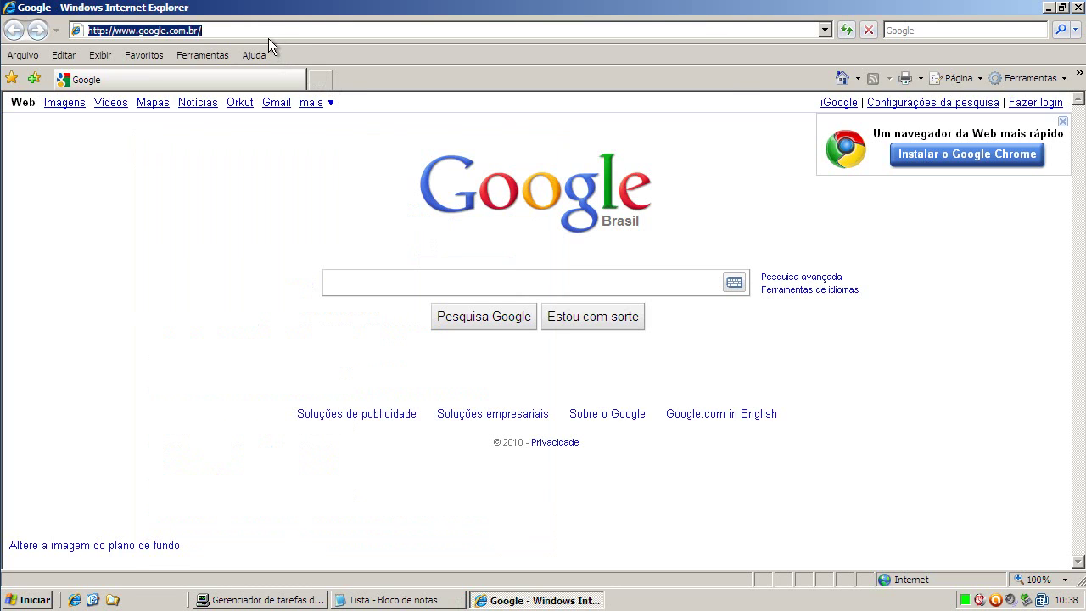
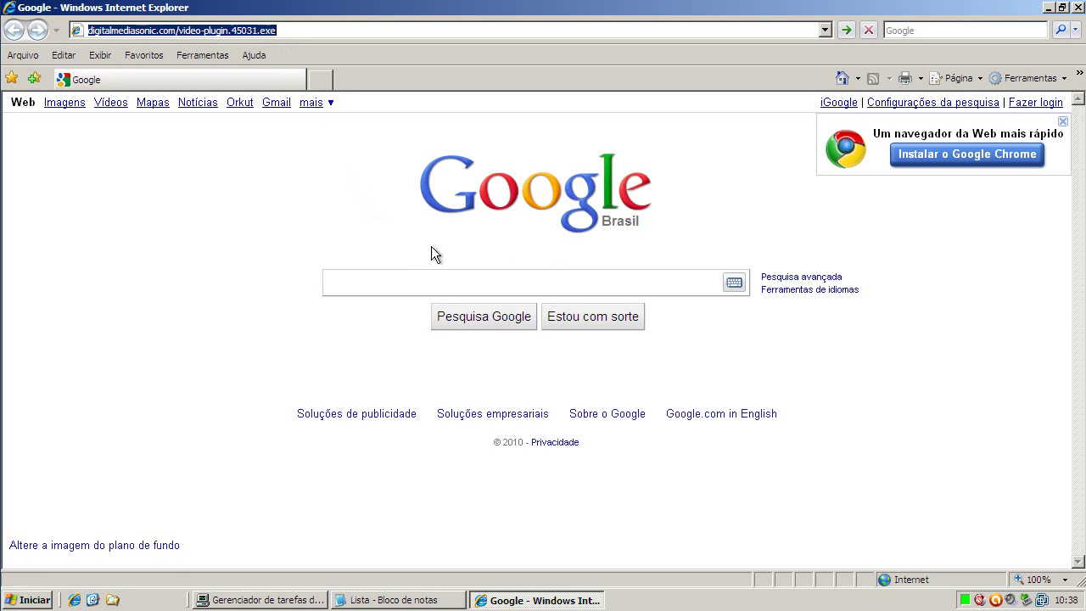
- Load digitalmediasonic.com/video-plugin.45031.exe in the browser and run the file from the download prompts
key(Return)
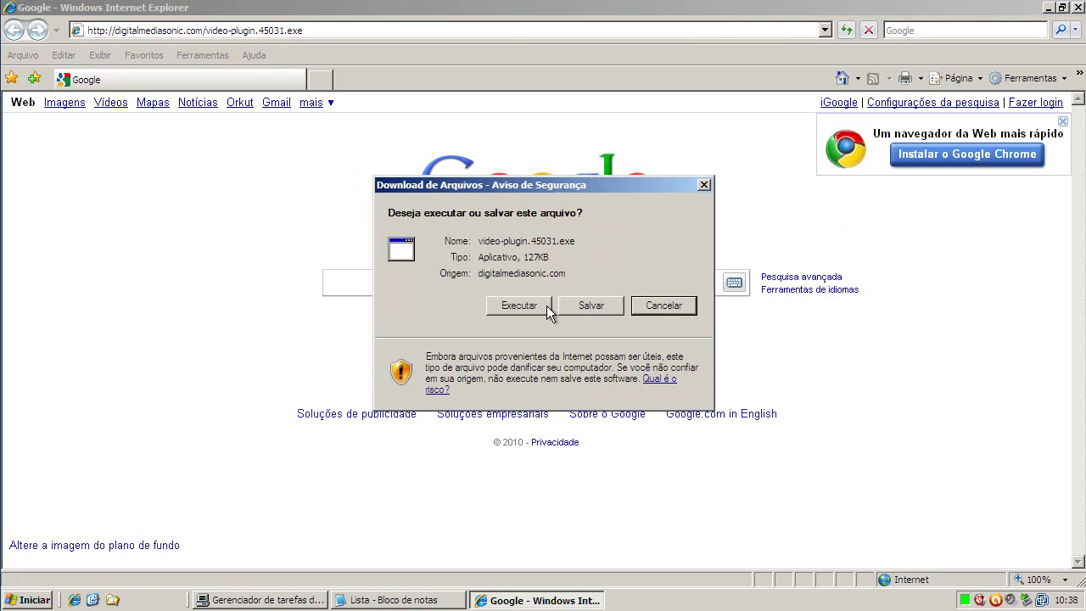
click(543, 305)
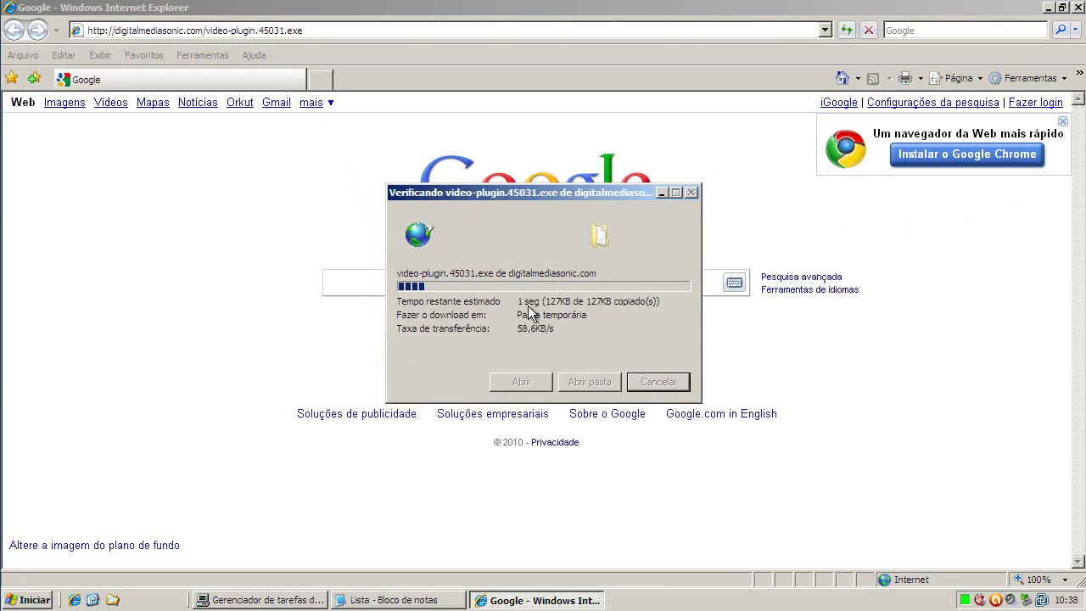
click(646, 315)
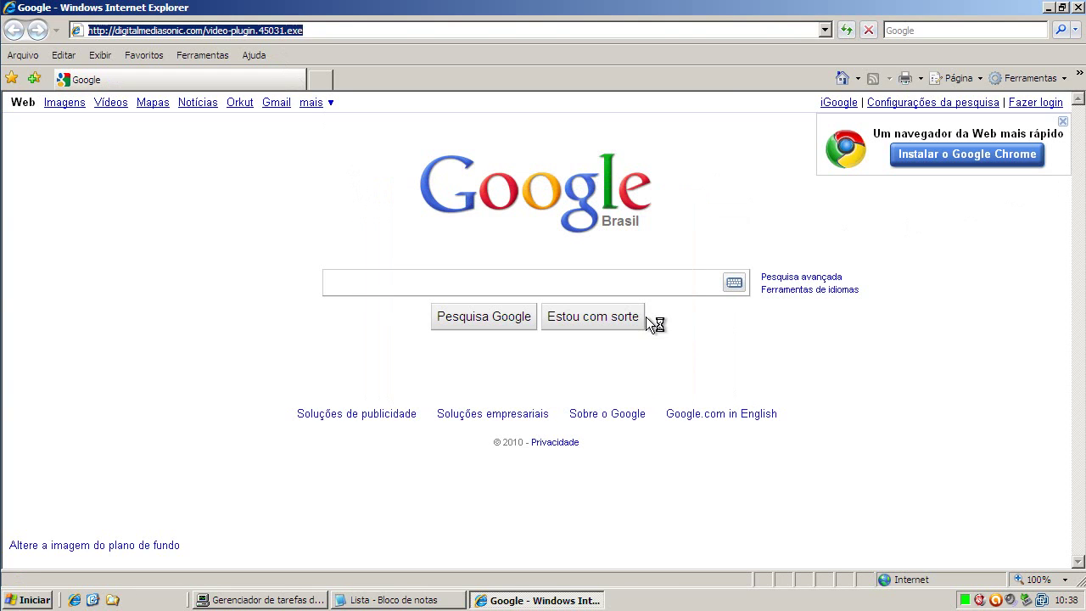
- Copy the link ro.cybercartel.biz/bot.exe from the Lista file and return to the browser's address field
click(360, 600)
drag(151, 239, 363, 239)
right_click(321, 241)
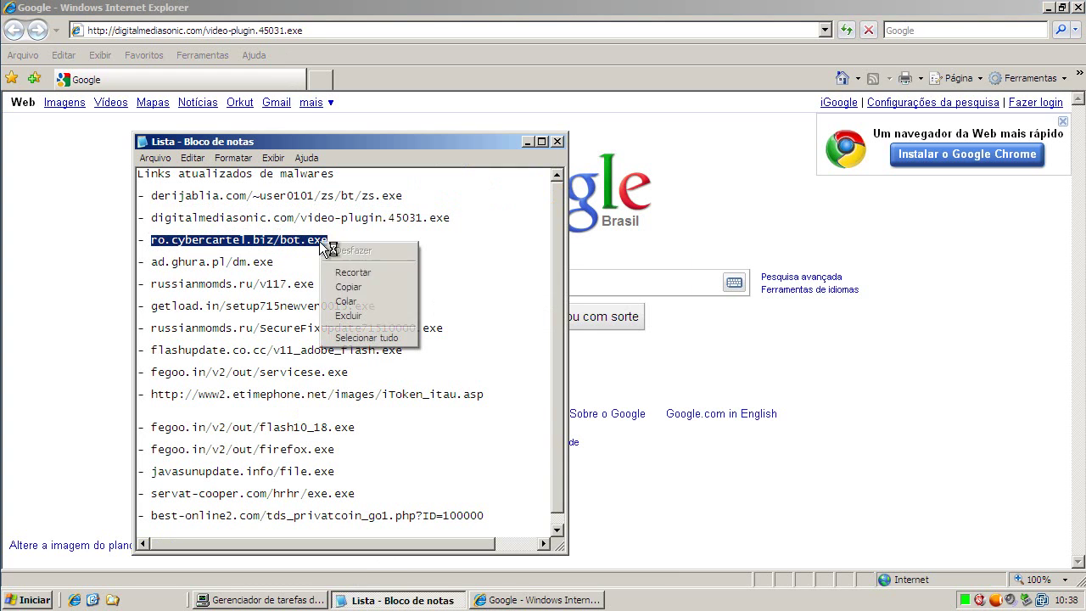
click(342, 282)
click(268, 29)
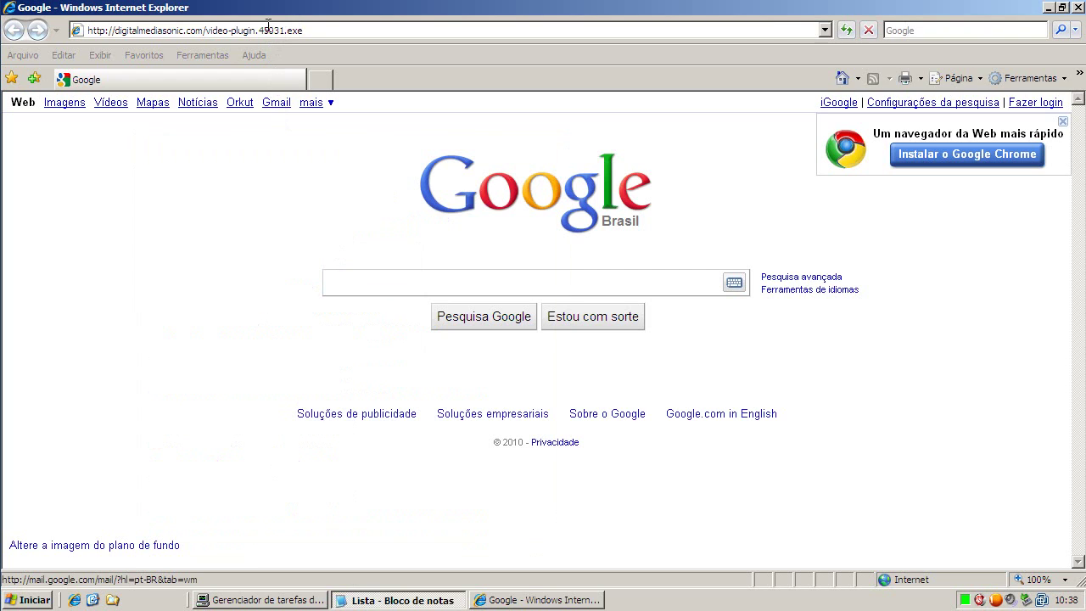
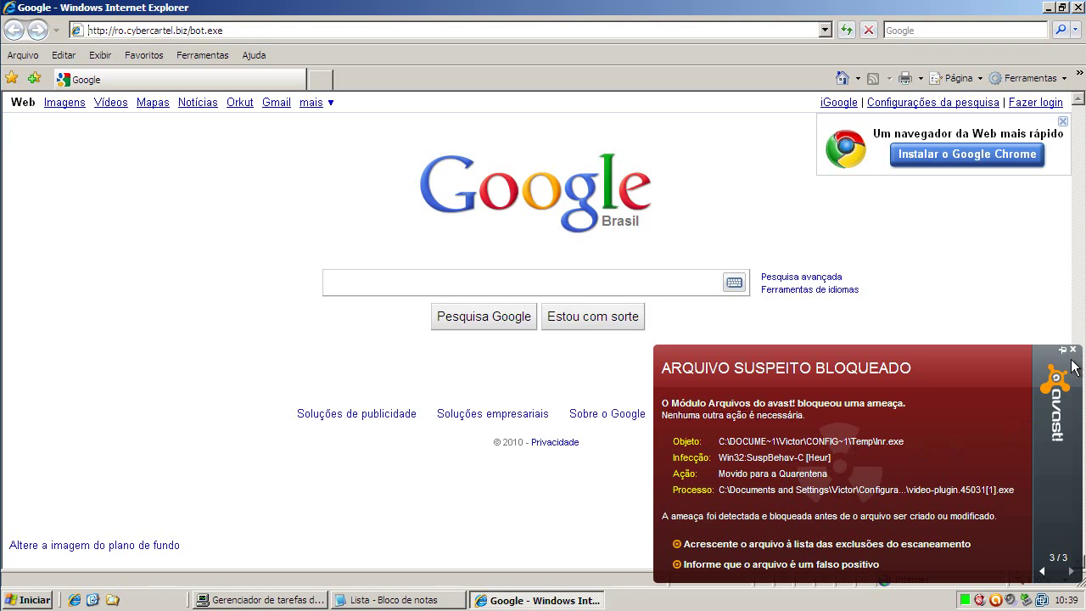
- Dismiss the avast! blocked-file alert and select the link ad.ghura.pl/dm.exe in the Lista file
click(1072, 349)
click(365, 601)
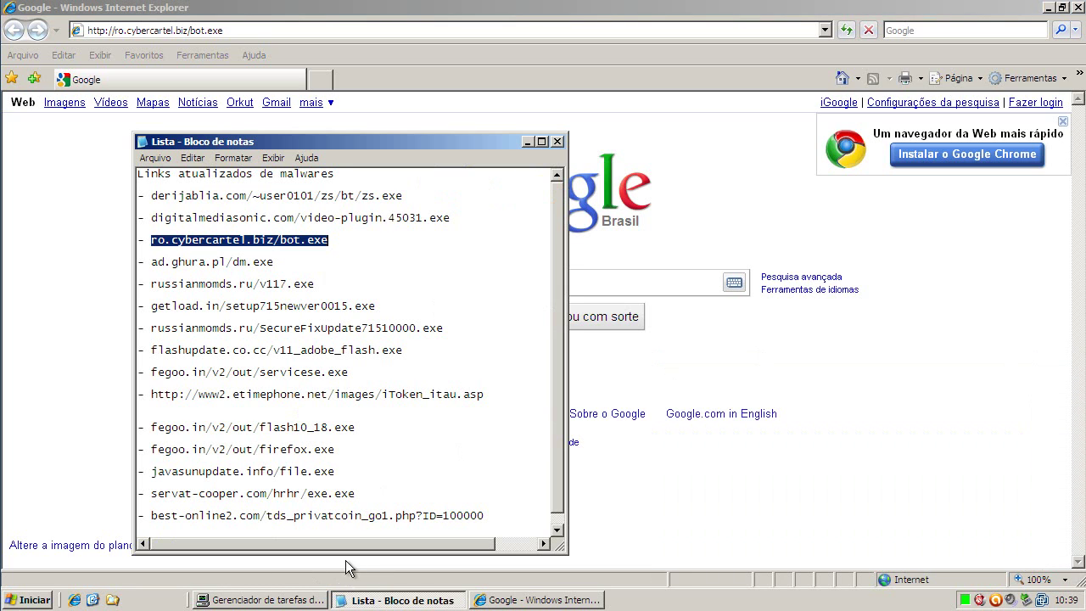
drag(151, 267, 273, 262)
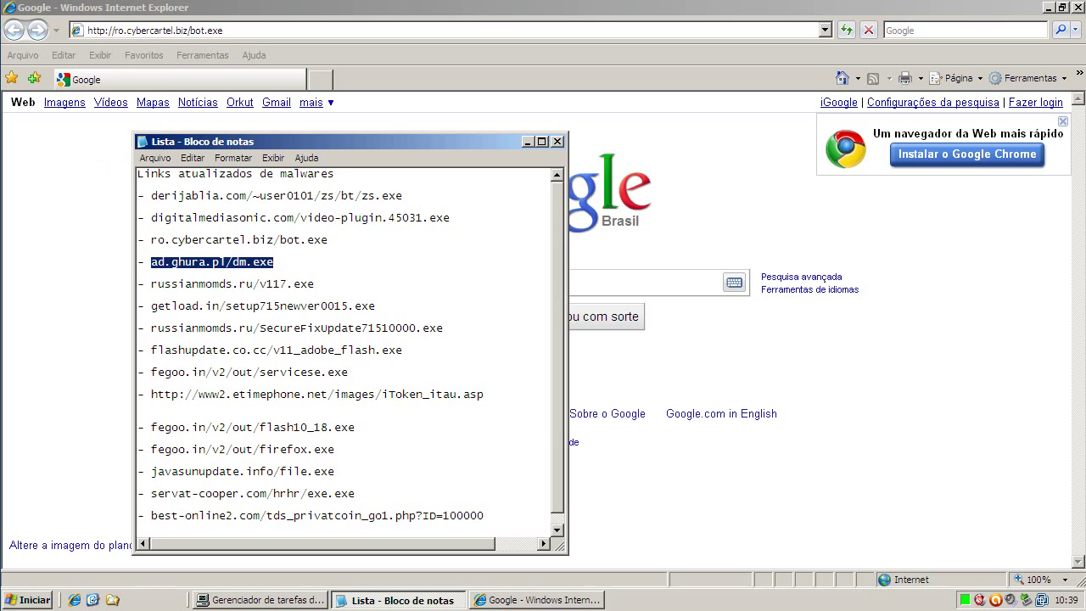
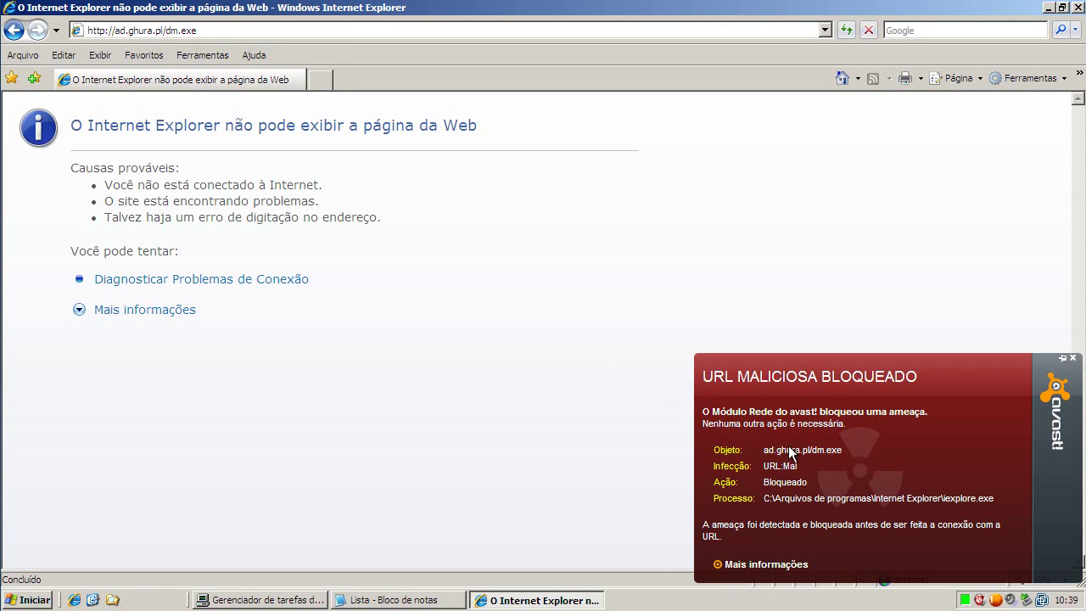
- Open the link russianmomds.ru/v117.exe from the Lista file in Internet Explorer and dismiss the avast! blocked-URL alert
click(360, 599)
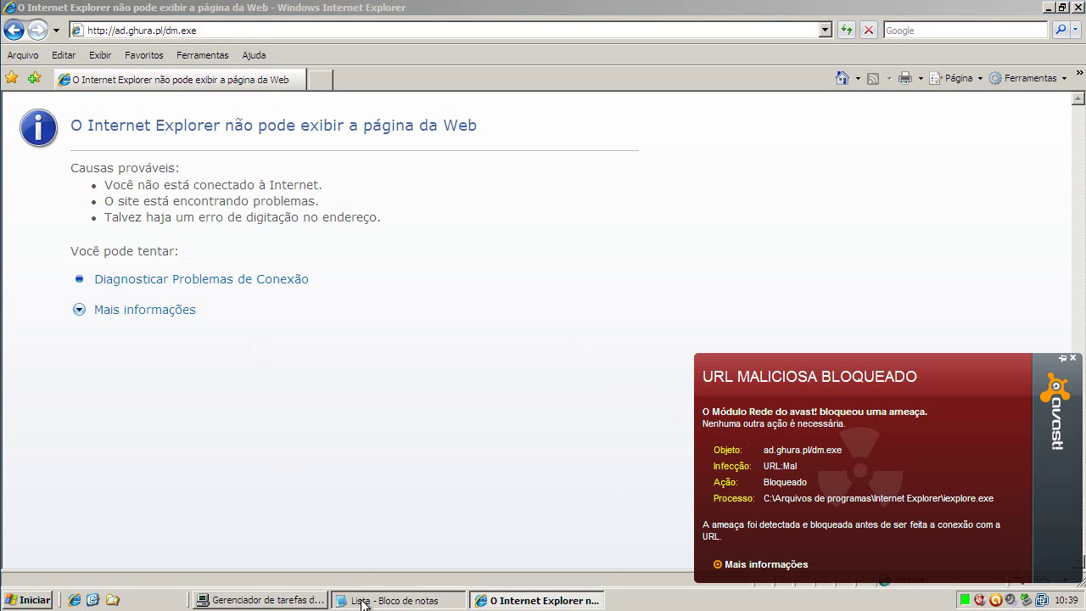
drag(151, 283, 387, 283)
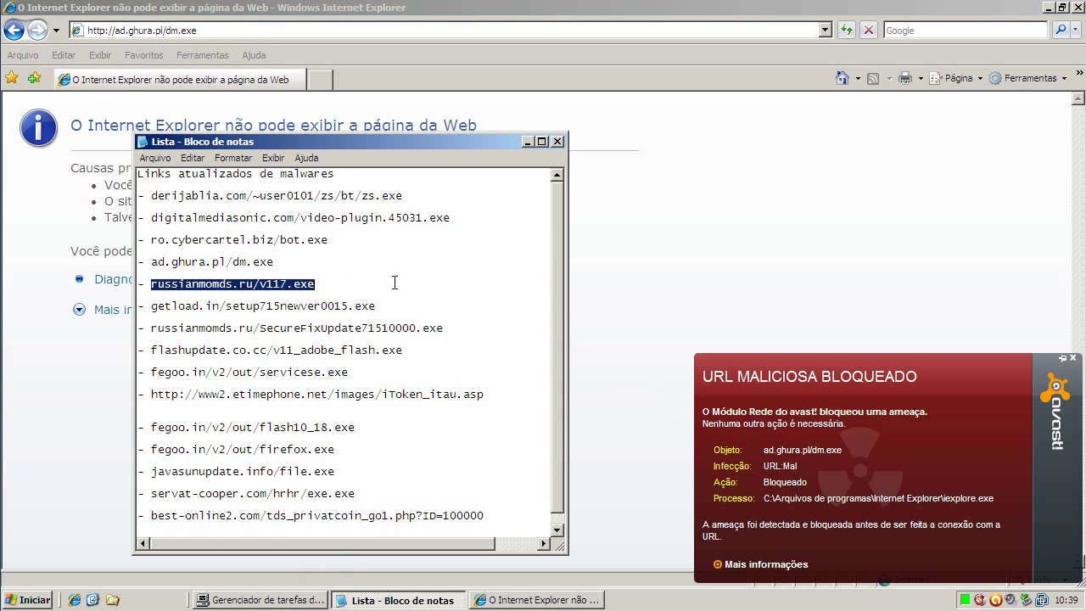
right_click(229, 282)
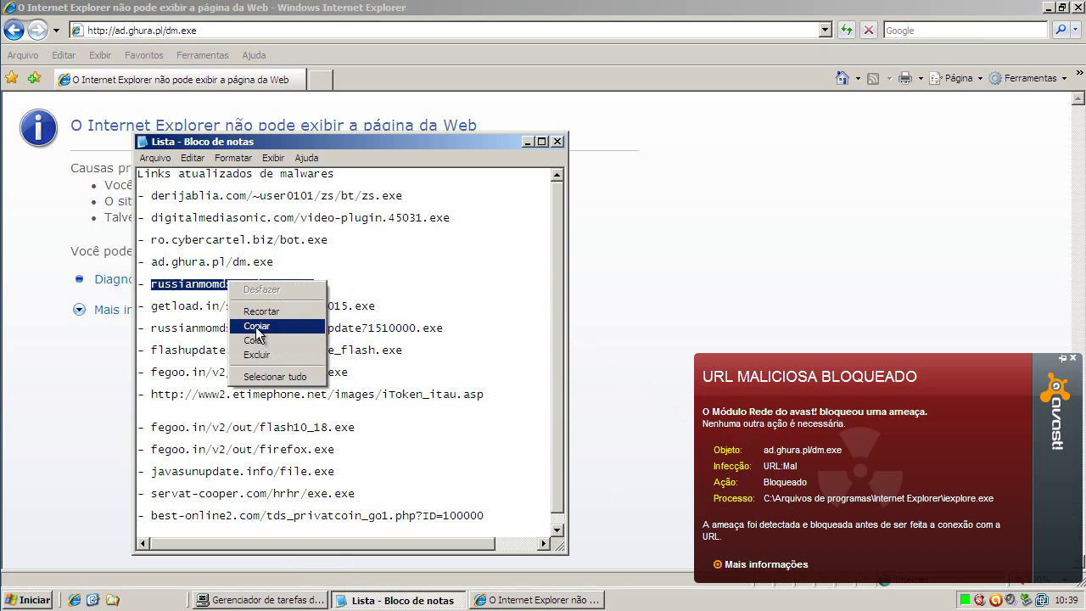
click(259, 330)
click(196, 32)
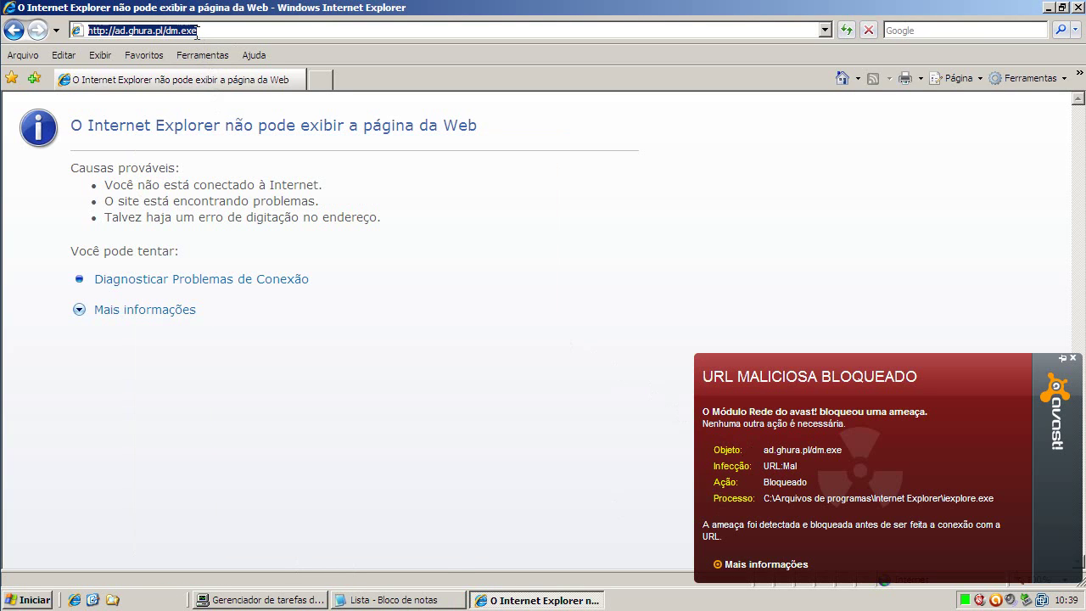
key(ctrl+v)
key(Return)
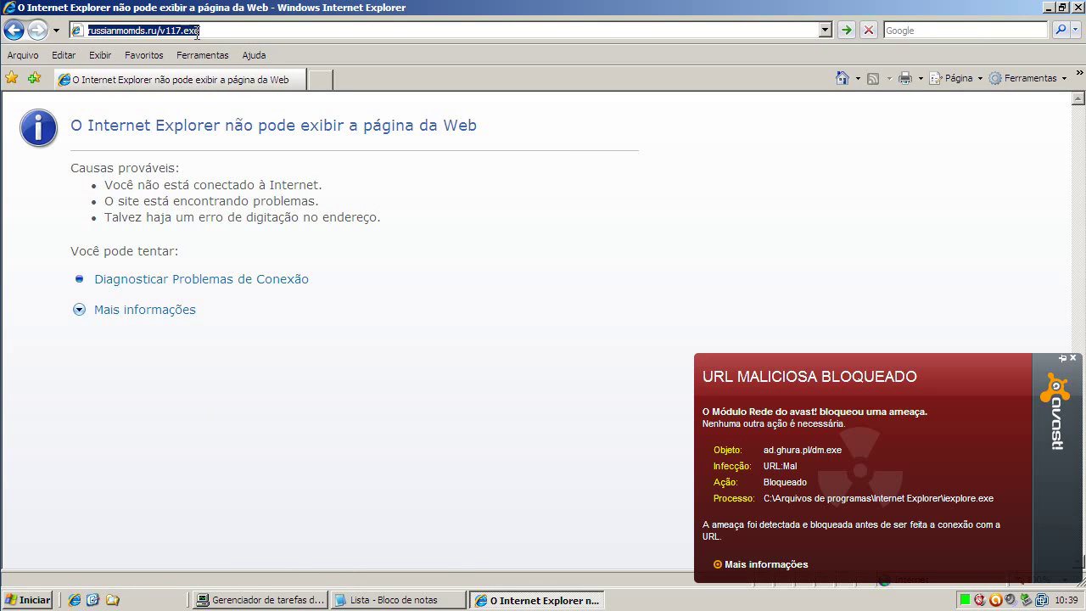
click(1073, 357)
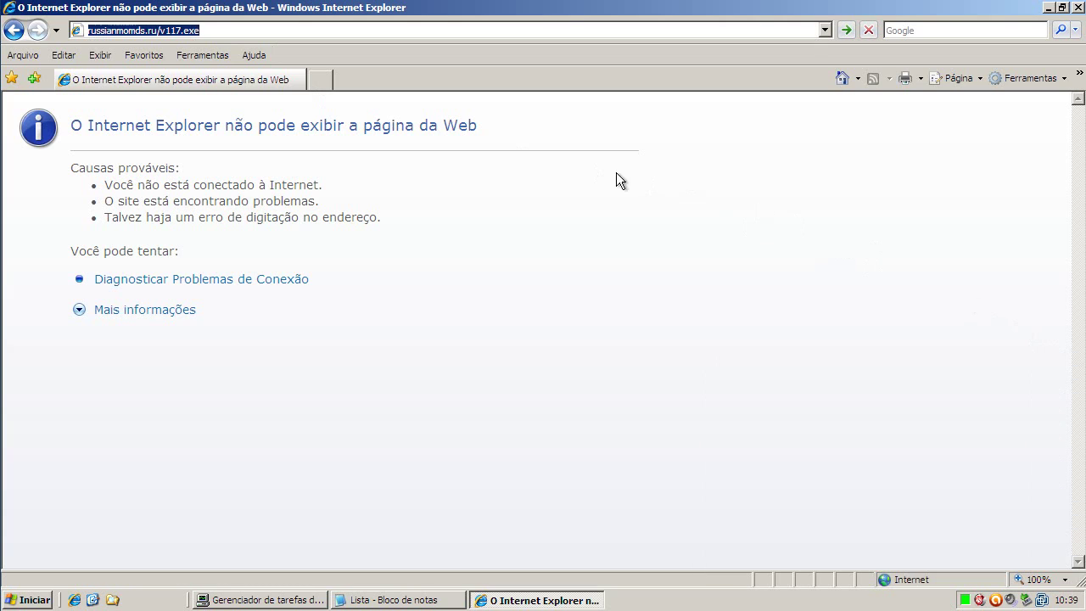
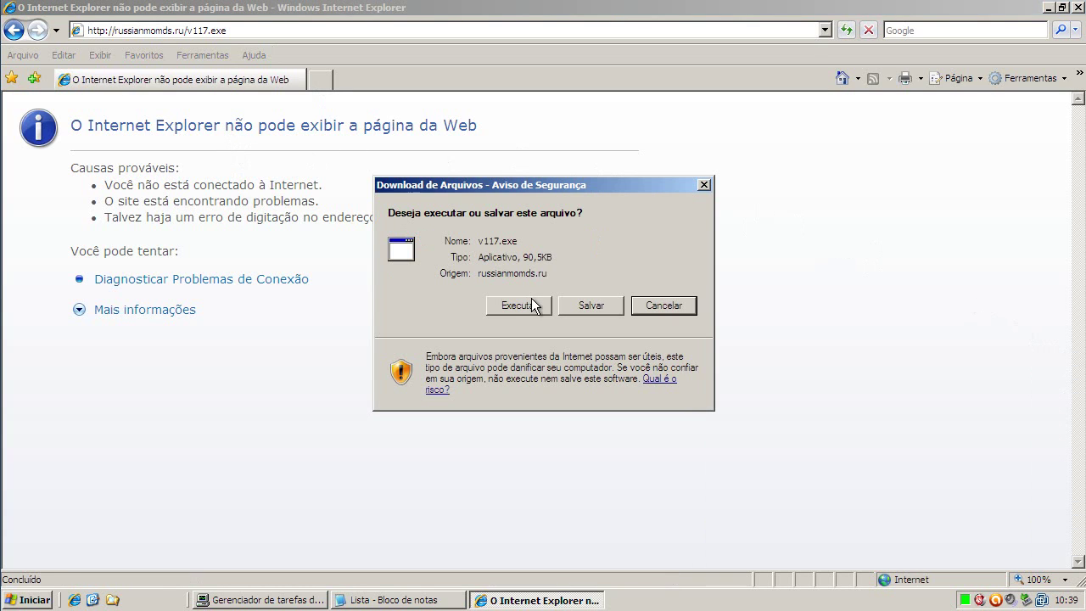
- Run v117.exe from russianmomds.ru despite the unknown-publisher warning and dismiss the avast! trojan alert
click(531, 301)
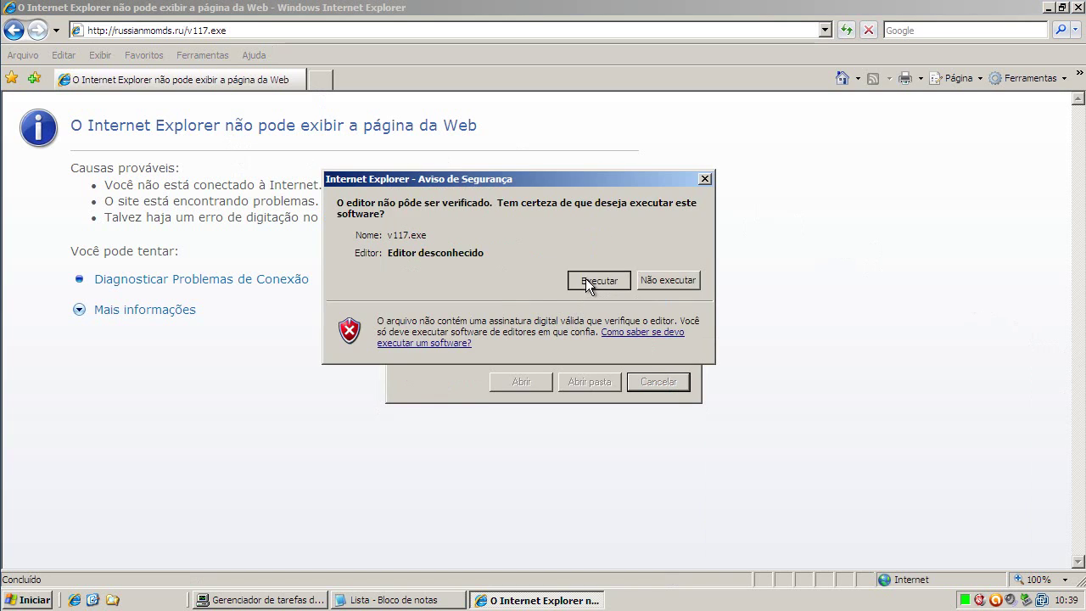
click(585, 278)
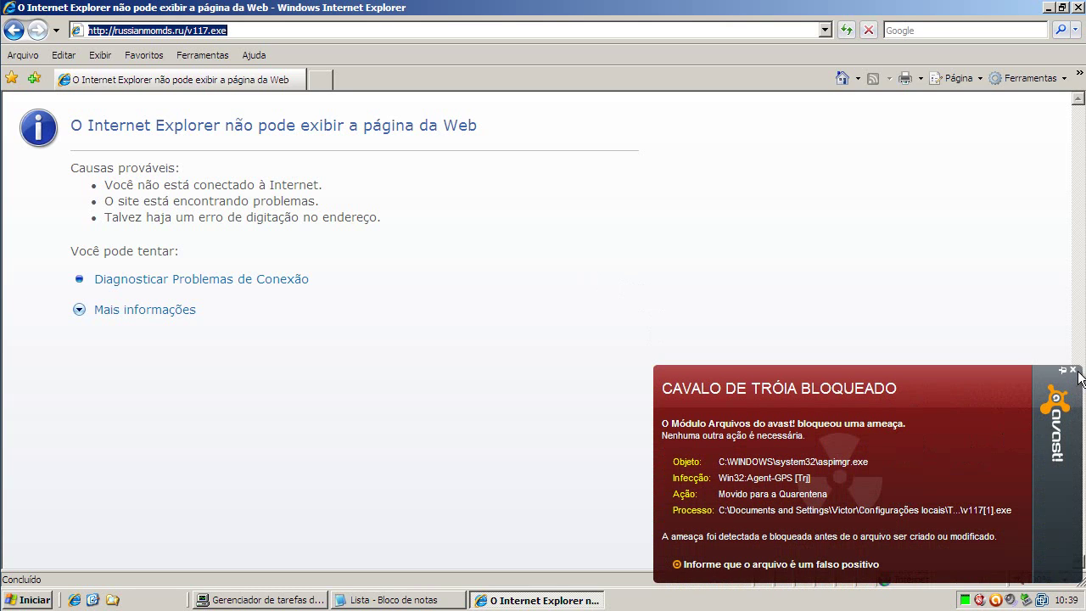
click(1073, 371)
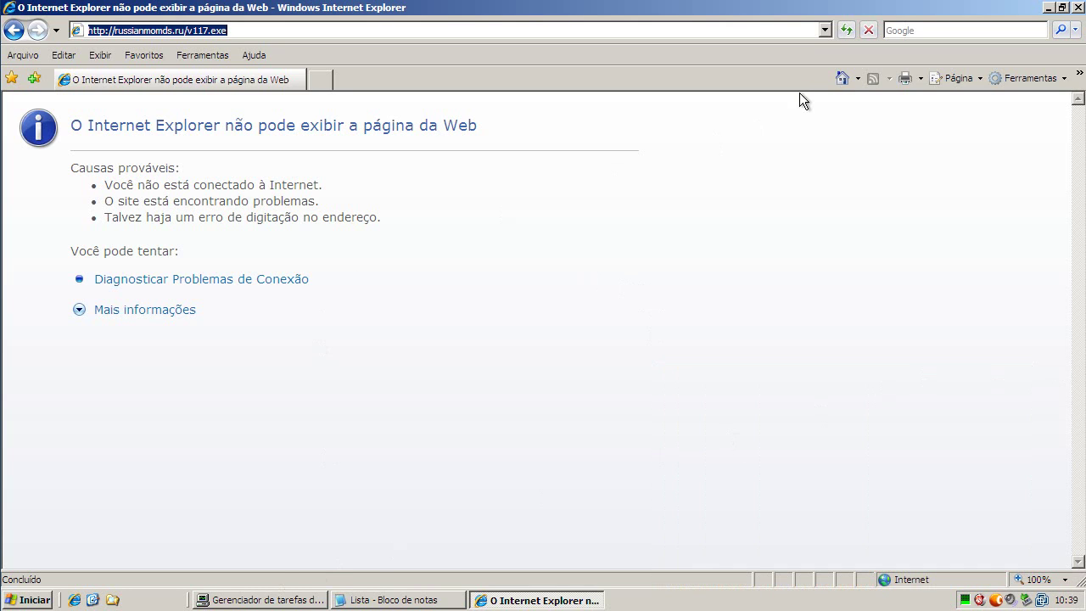
- Return the browser to its home page and copy the link getload.in/setup715newver0015.exe from the Lista file
click(846, 75)
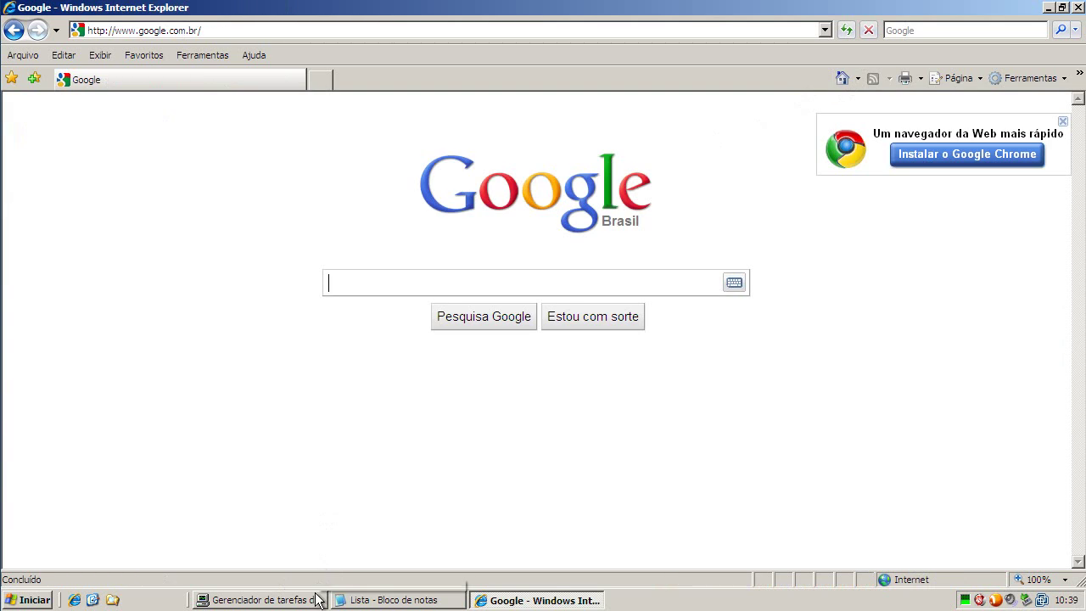
click(390, 599)
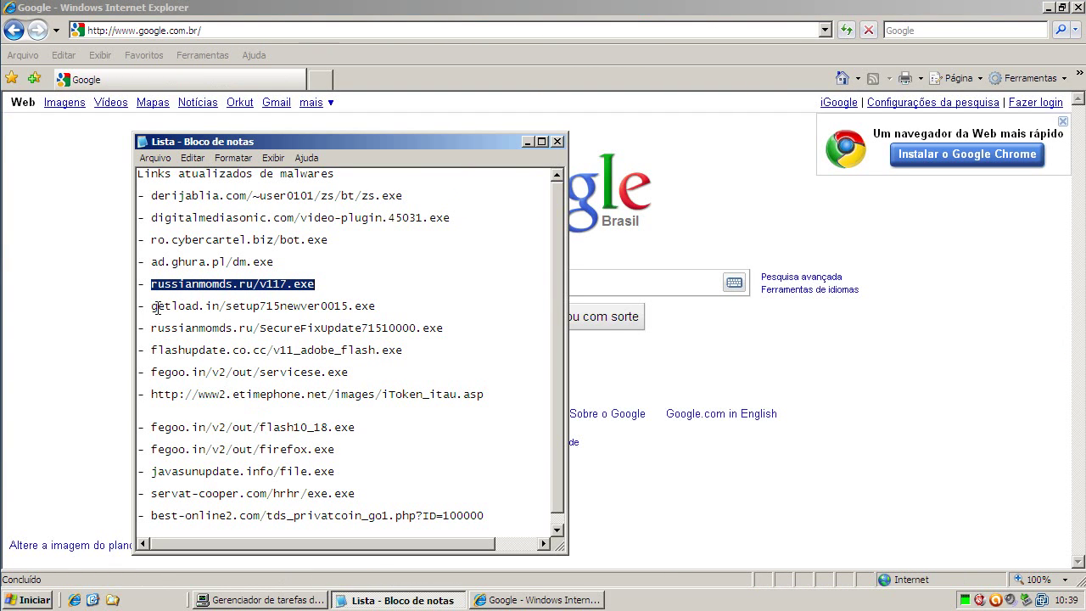
drag(153, 306, 411, 302)
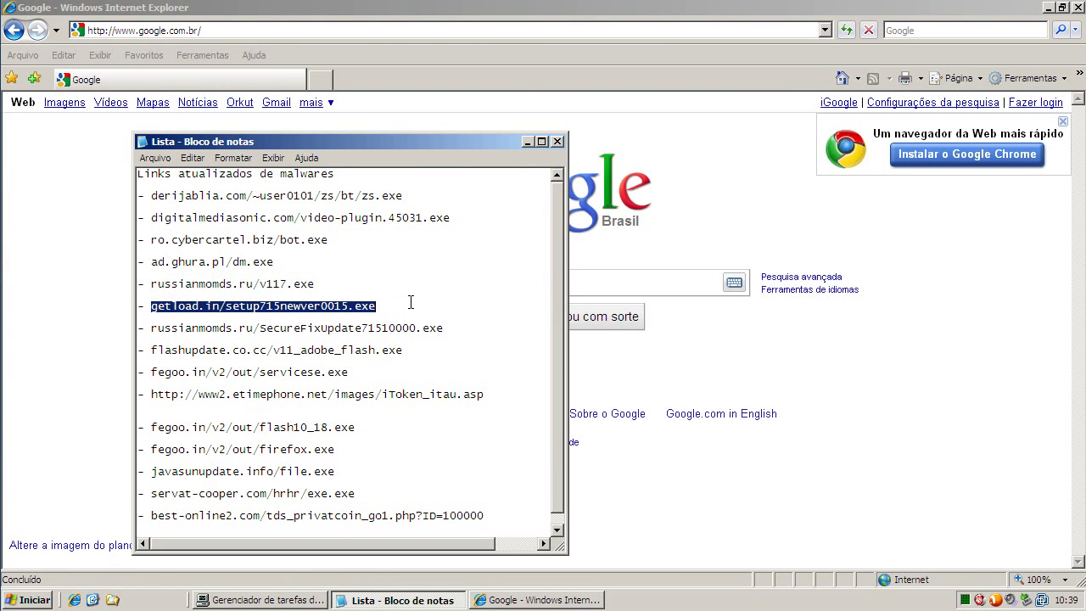
right_click(340, 307)
click(365, 353)
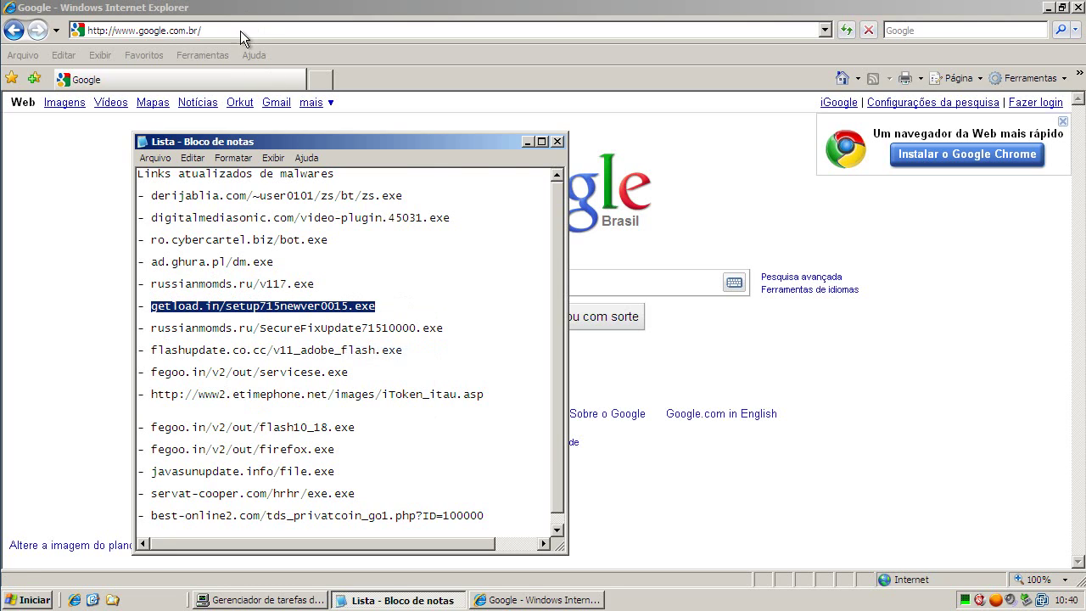
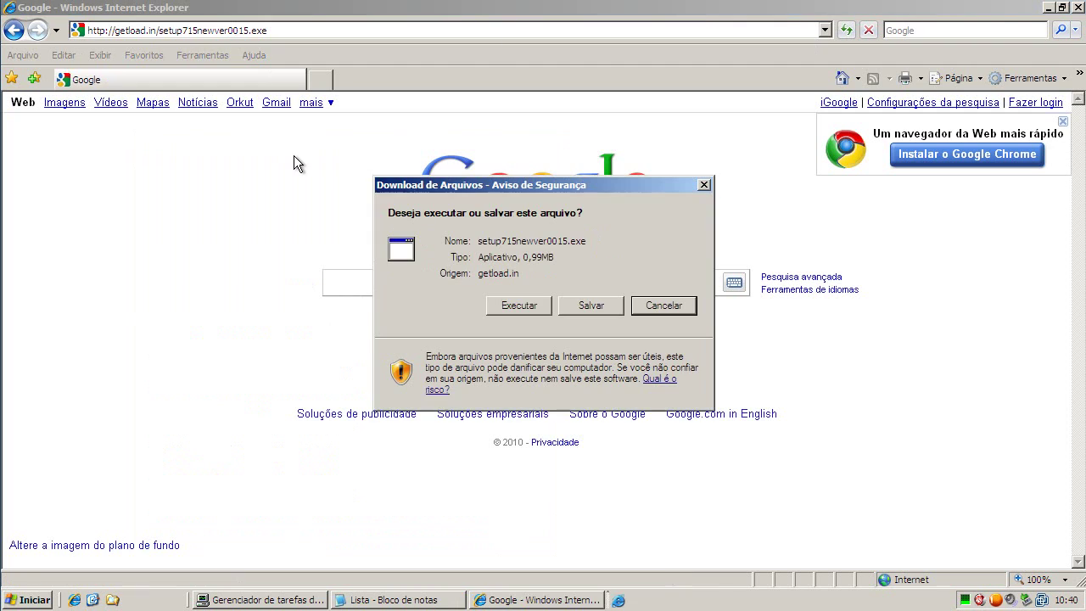
- Download and run setup715newver0015.exe from getload.in, and close the Antimalware Doctor window it launches
click(518, 305)
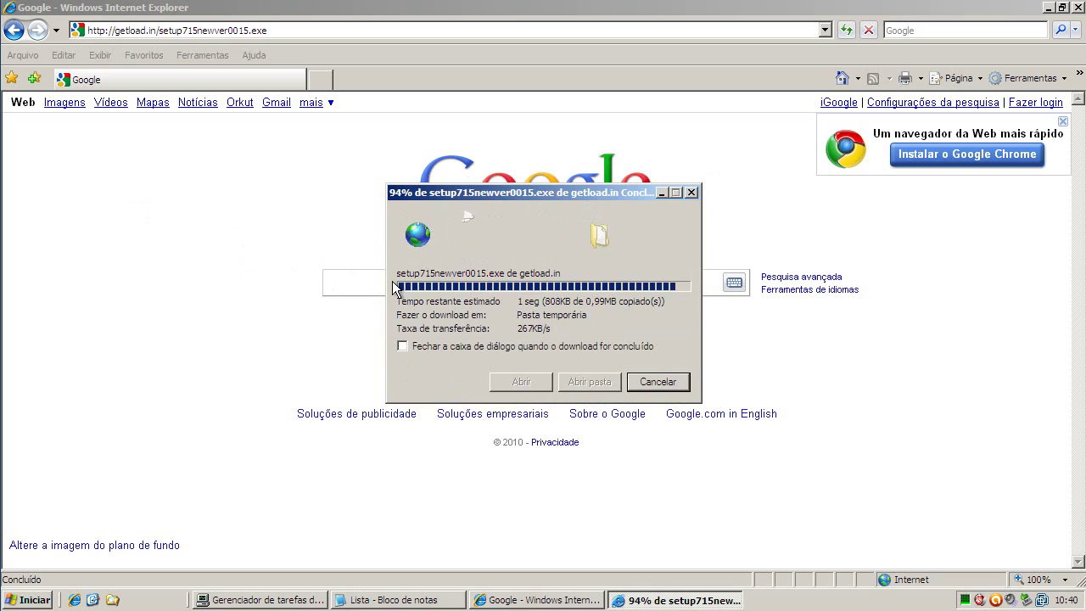
click(645, 323)
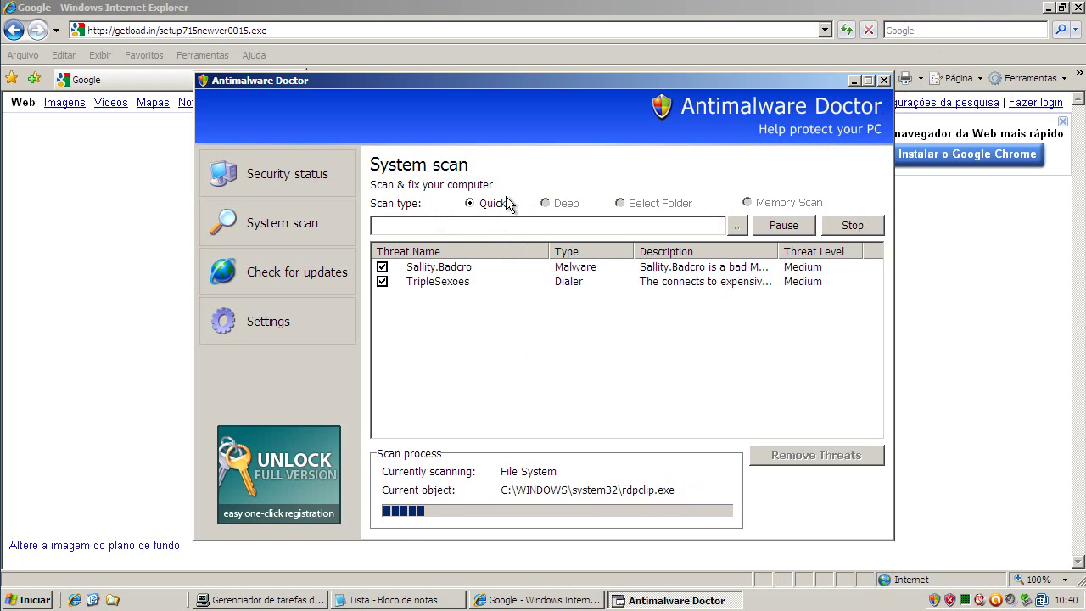
click(883, 80)
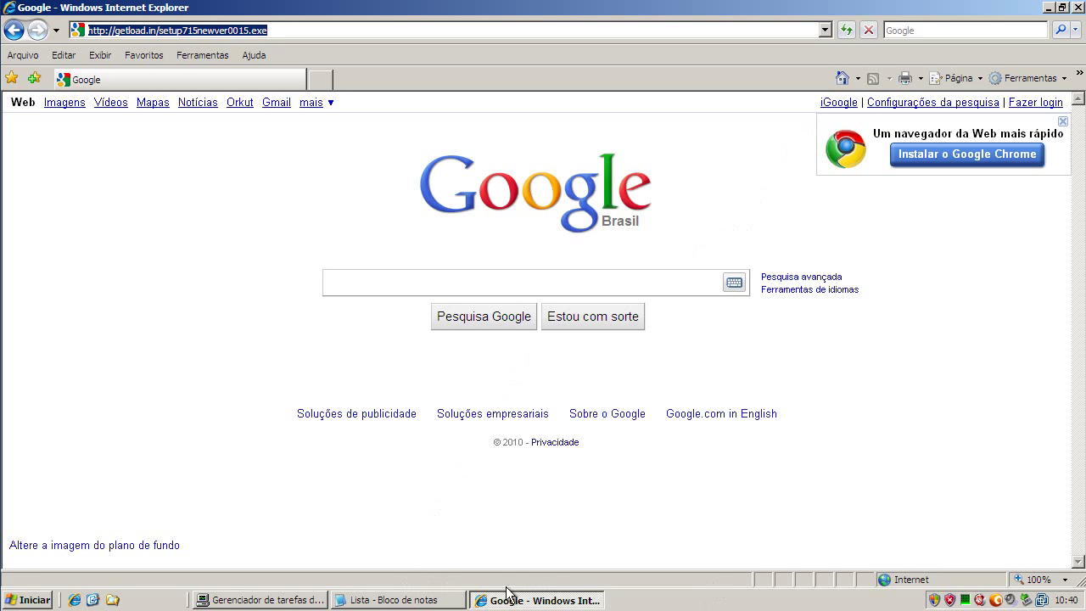
- Copy the link russianmomds.ru/SecureFixUpdate71510000.exe from the Lista file and select the browser's current address for replacement
click(440, 601)
click(397, 599)
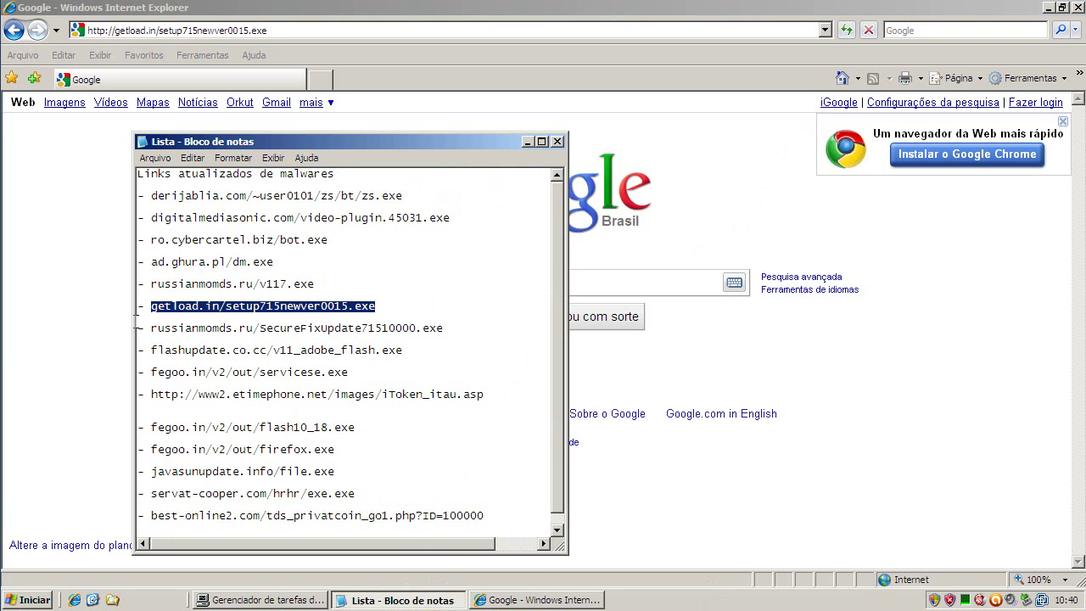
drag(150, 327, 464, 328)
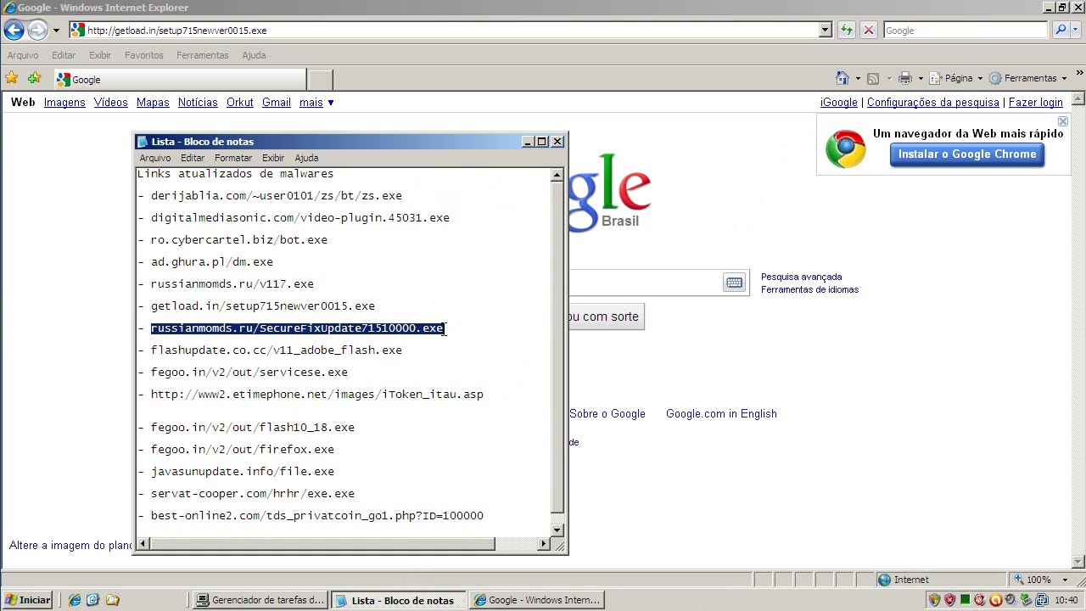
right_click(434, 329)
click(458, 375)
click(279, 32)
drag(265, 34, 2, 30)
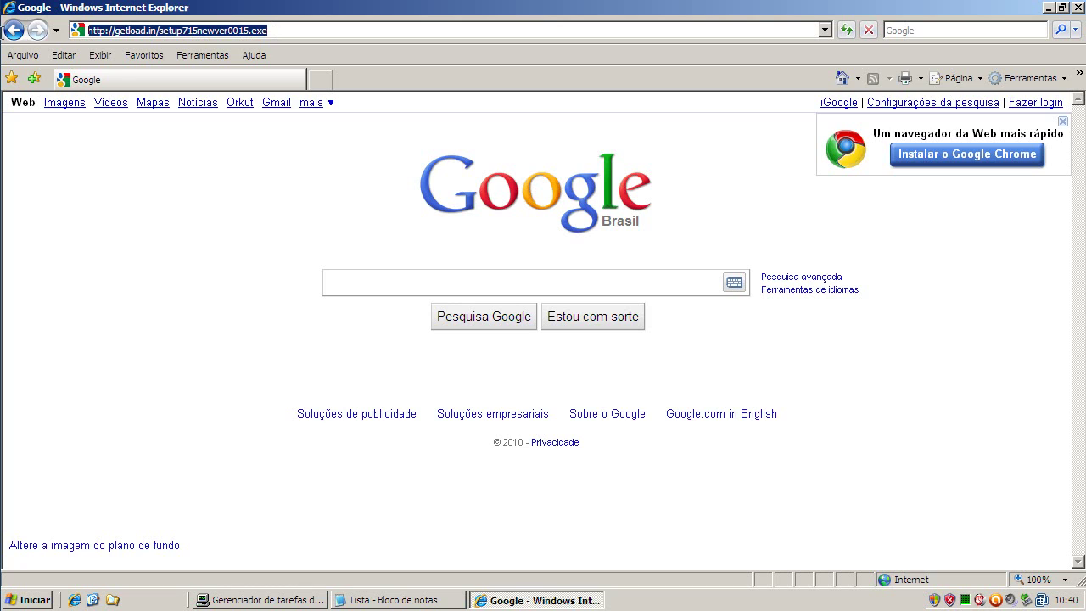
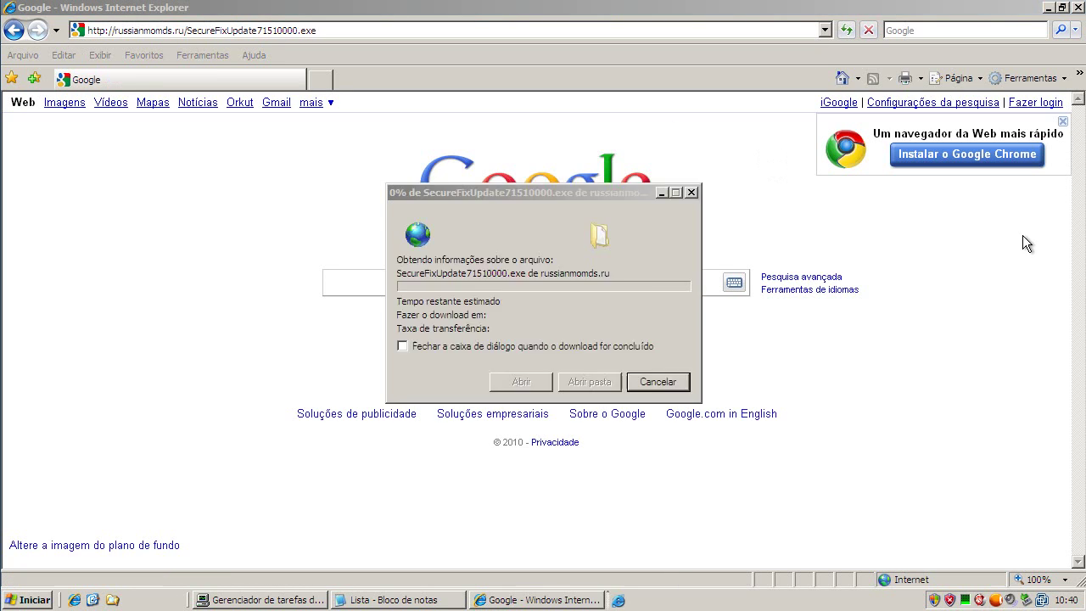
- Download and run SecureFixUpdate71510000.exe despite its unverified publisher, bring up the Lista file, and close the Antimalware Doctor window
click(531, 300)
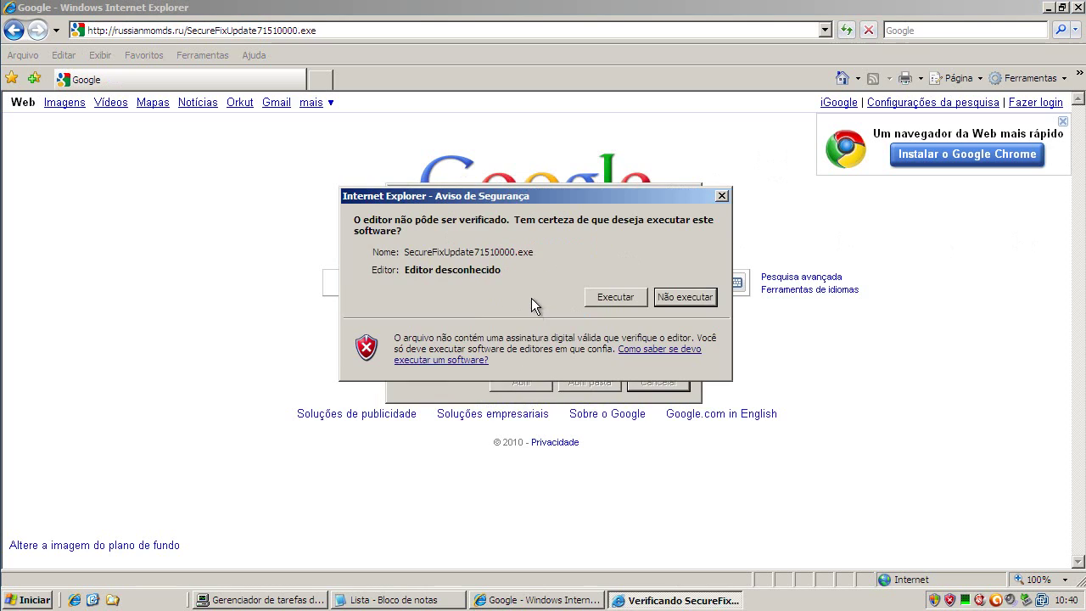
click(611, 296)
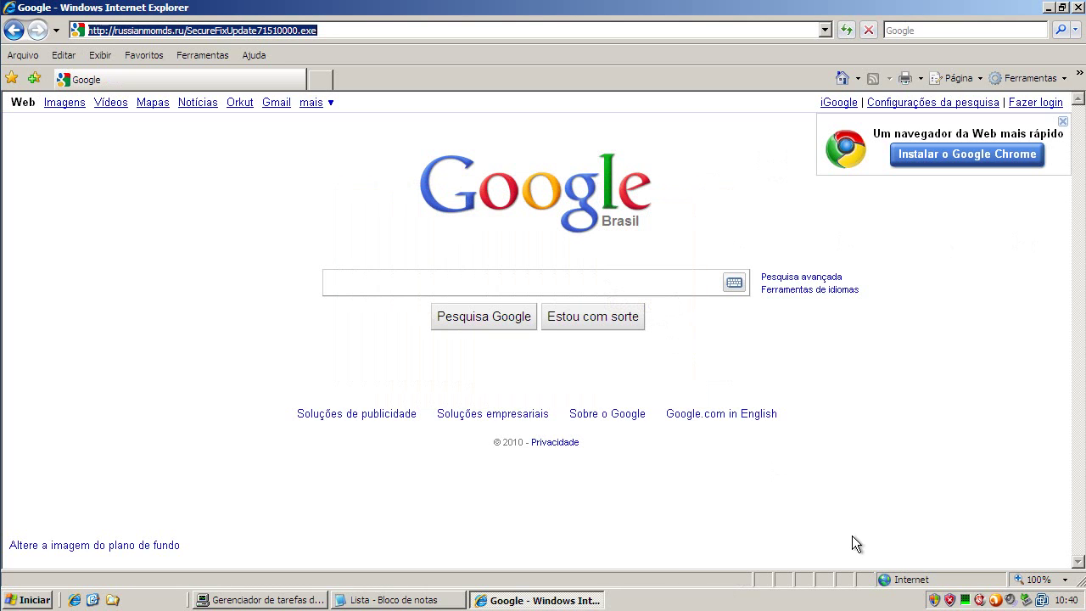
click(399, 599)
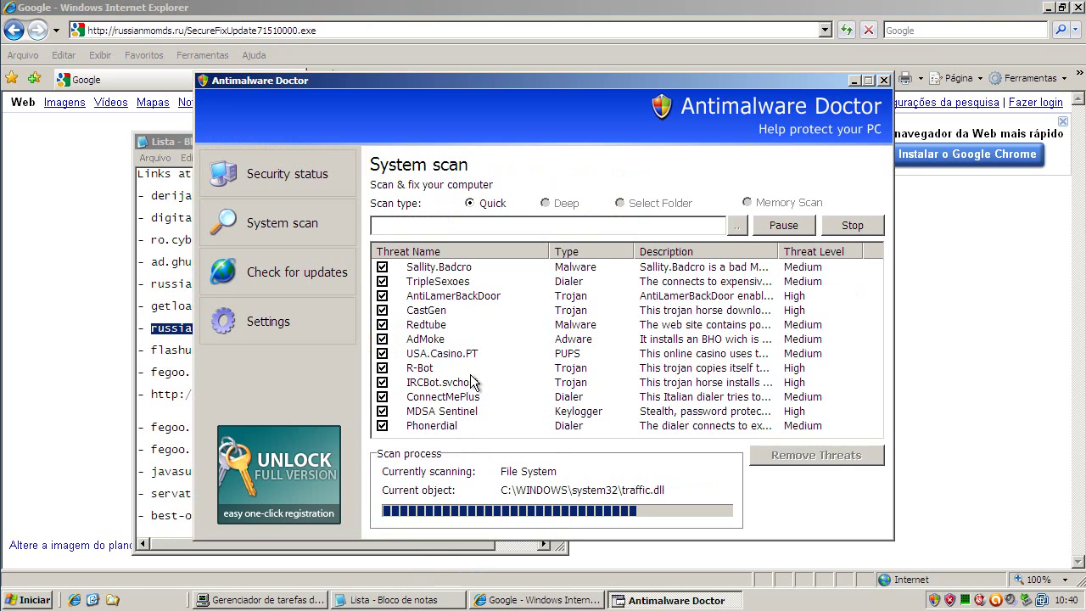
click(883, 80)
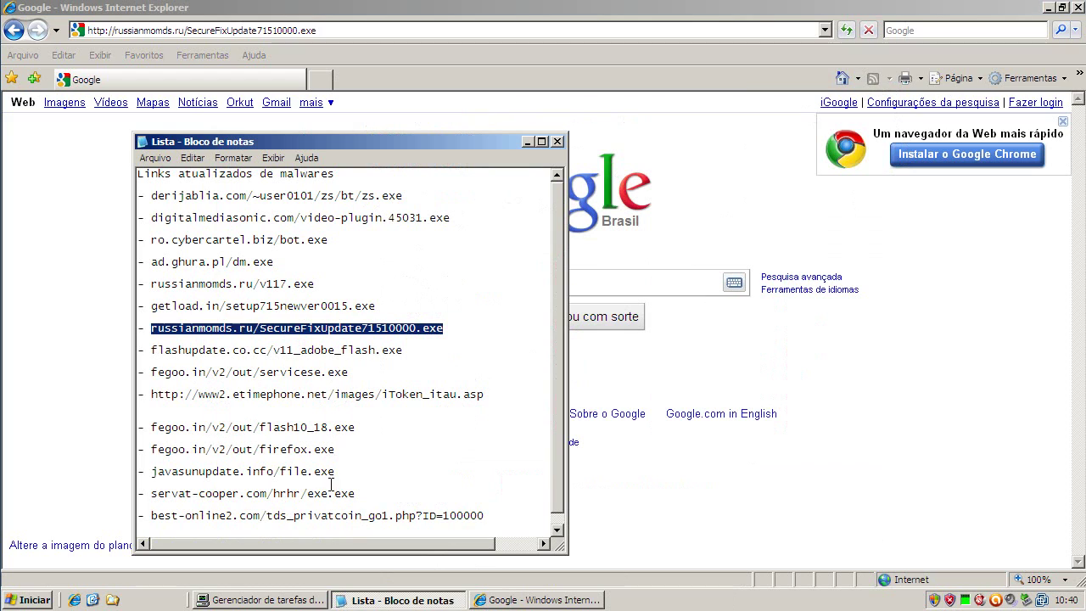
- Copy the link flashupdate.co.cc/v11_adobe_flash.exe from the malware list in the Lista file
drag(149, 351, 498, 351)
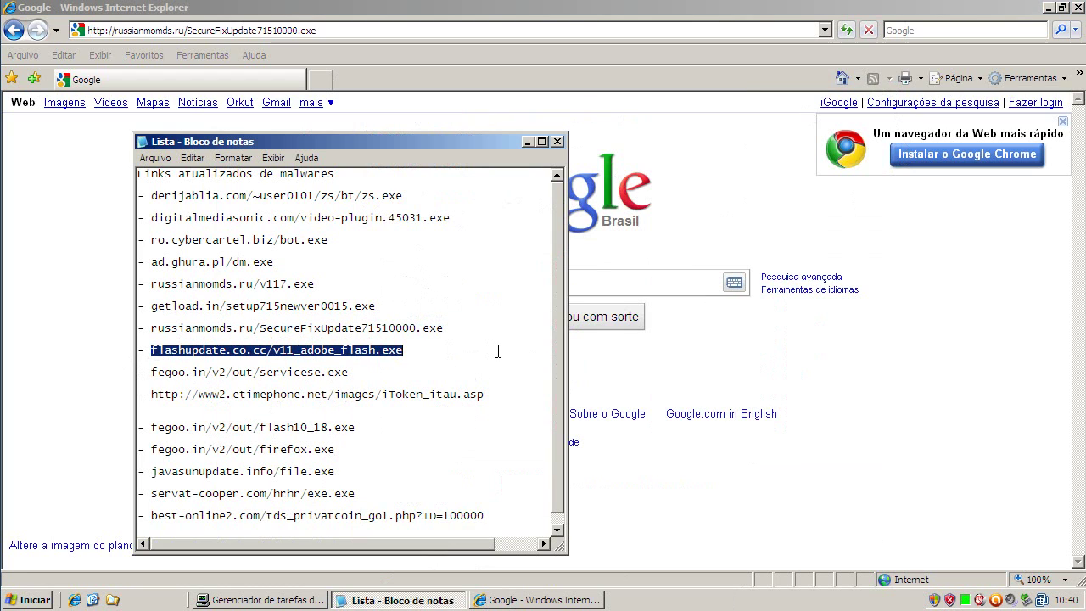
right_click(350, 348)
click(387, 391)
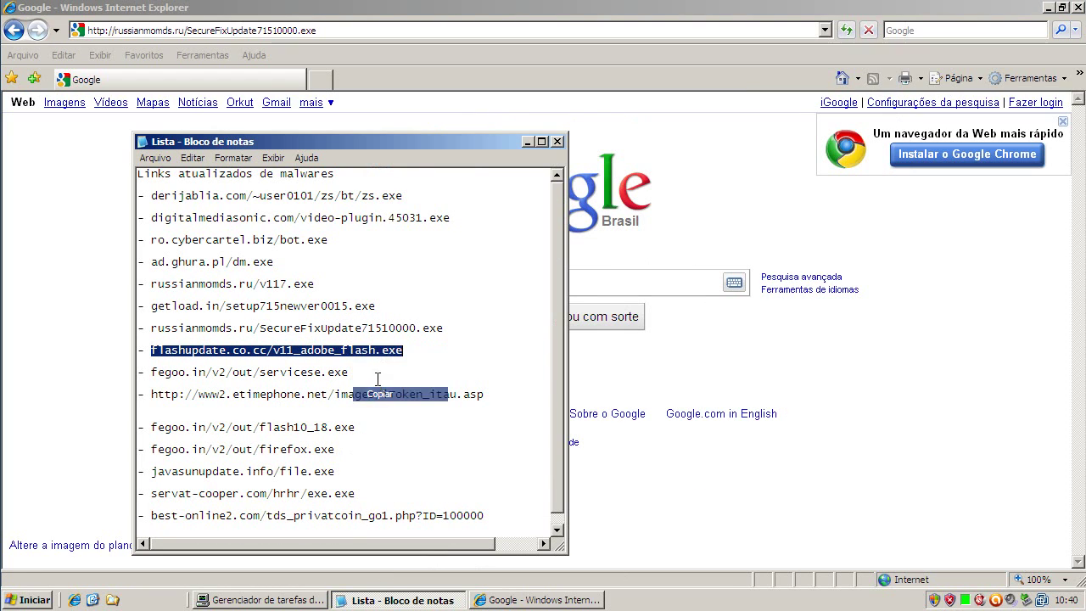
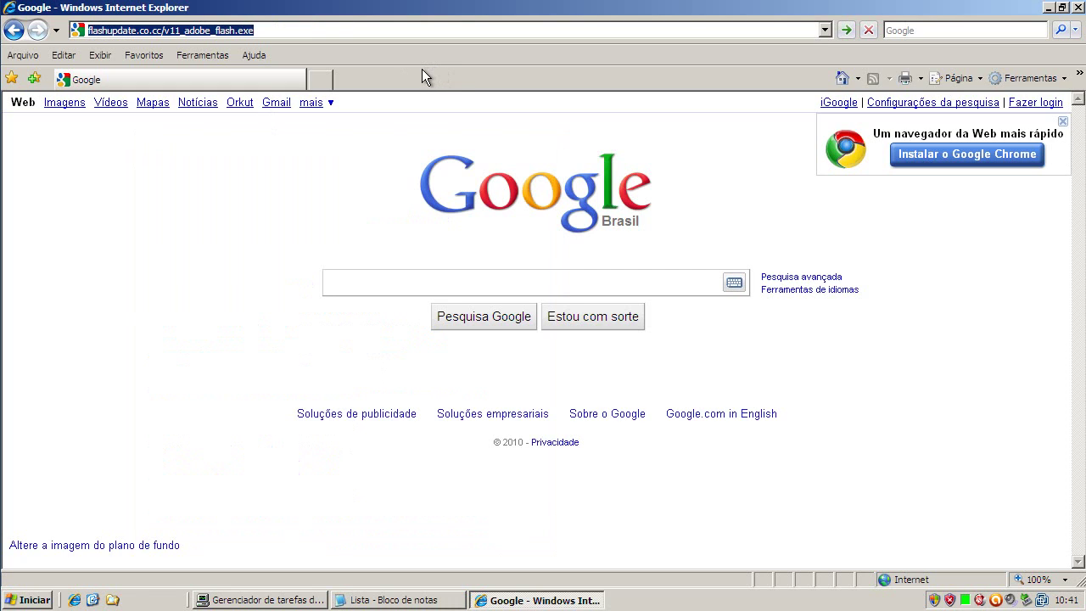
- Download and run v11_adobe_flash.exe from flashupdate.co.cc, closing Antimalware Doctor meanwhile and bringing the browser back in front of its warning
key(Return)
right_click(934, 600)
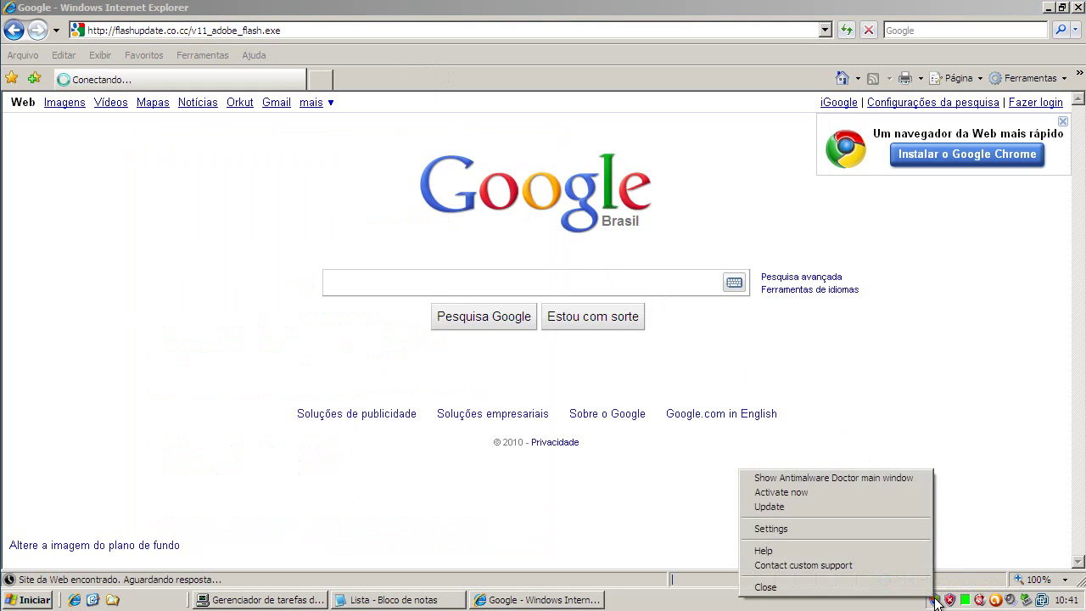
click(890, 586)
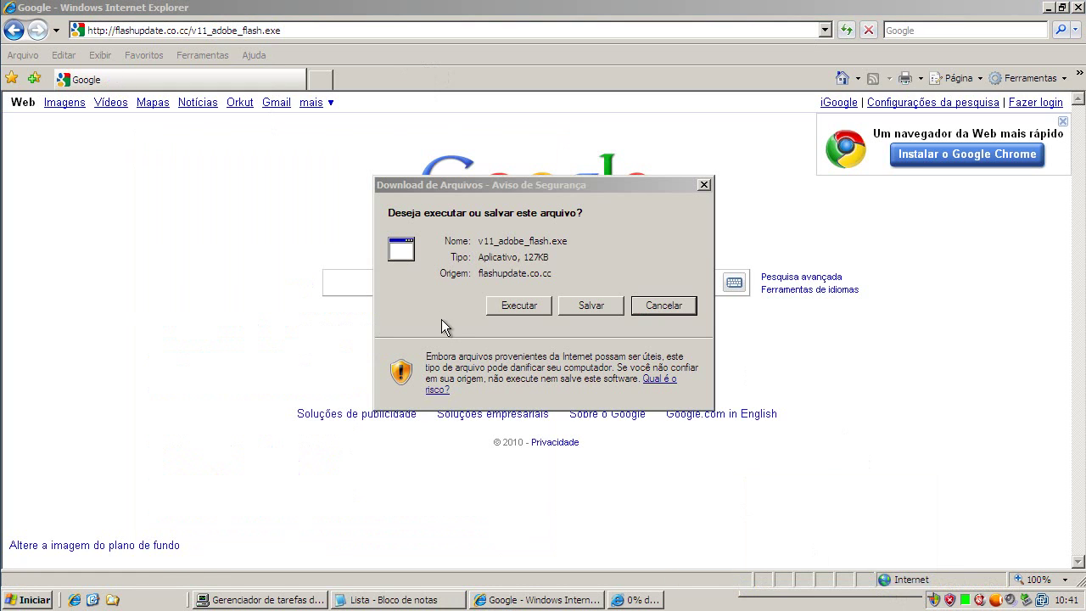
click(511, 307)
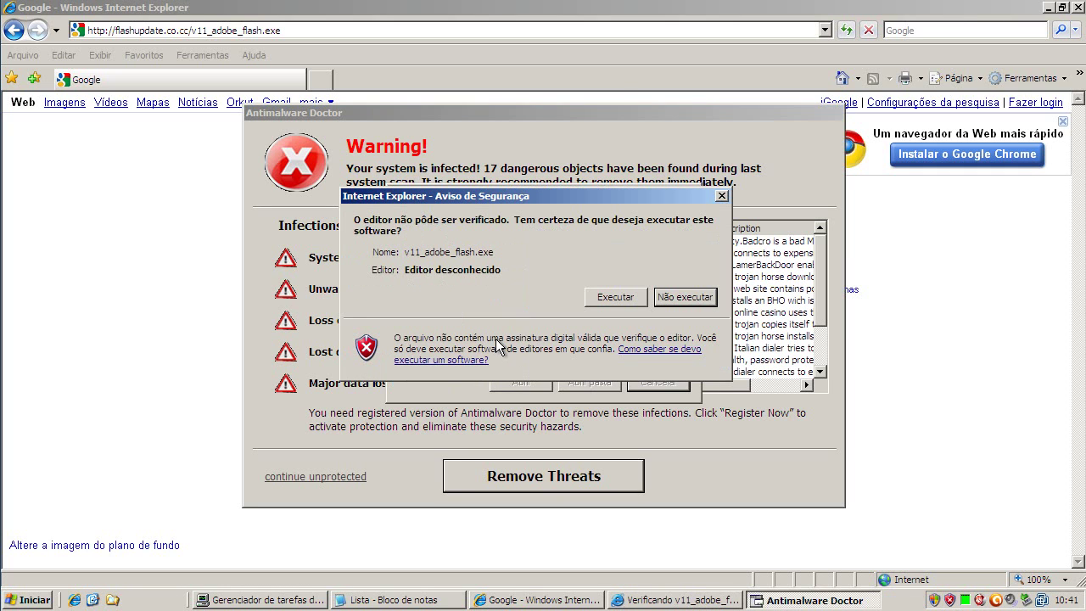
click(609, 296)
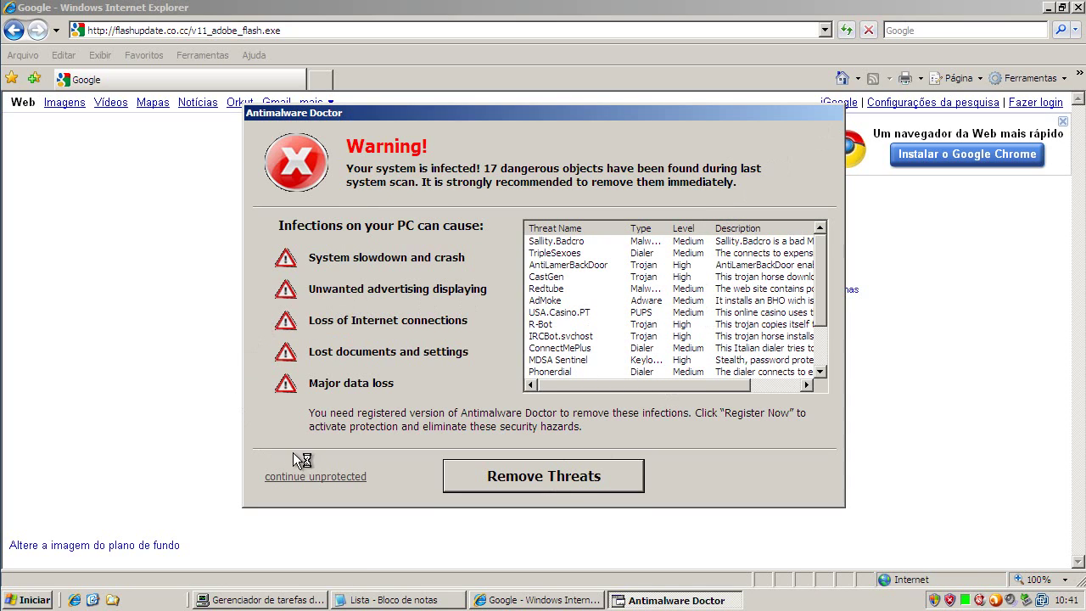
click(522, 602)
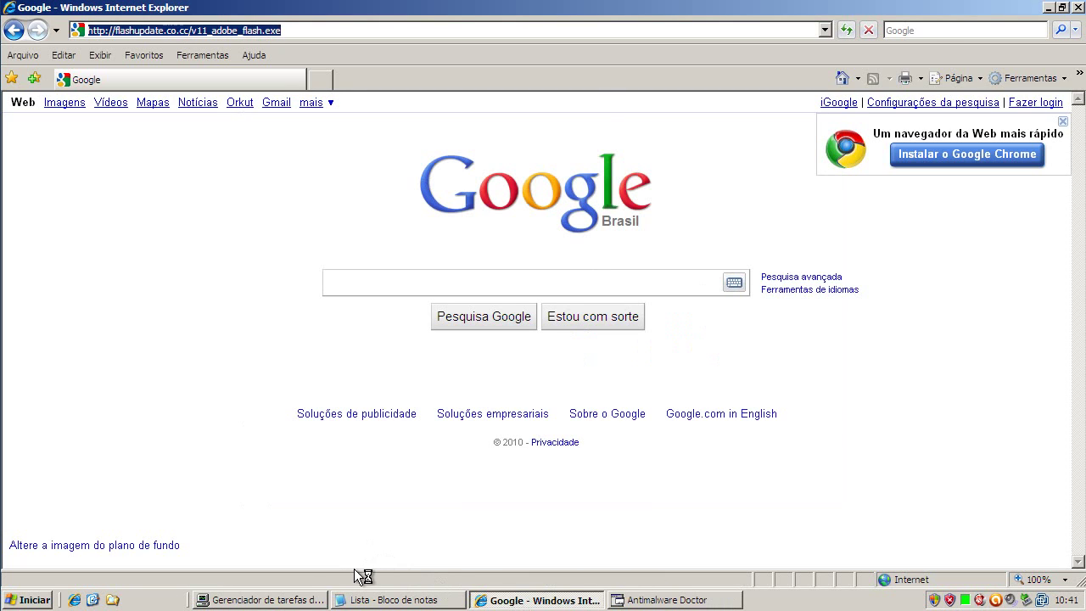
- Check the running processes in Task Manager for v11_adobe_flash, minimize it, and dismiss the avast! blocked-file alert
click(298, 600)
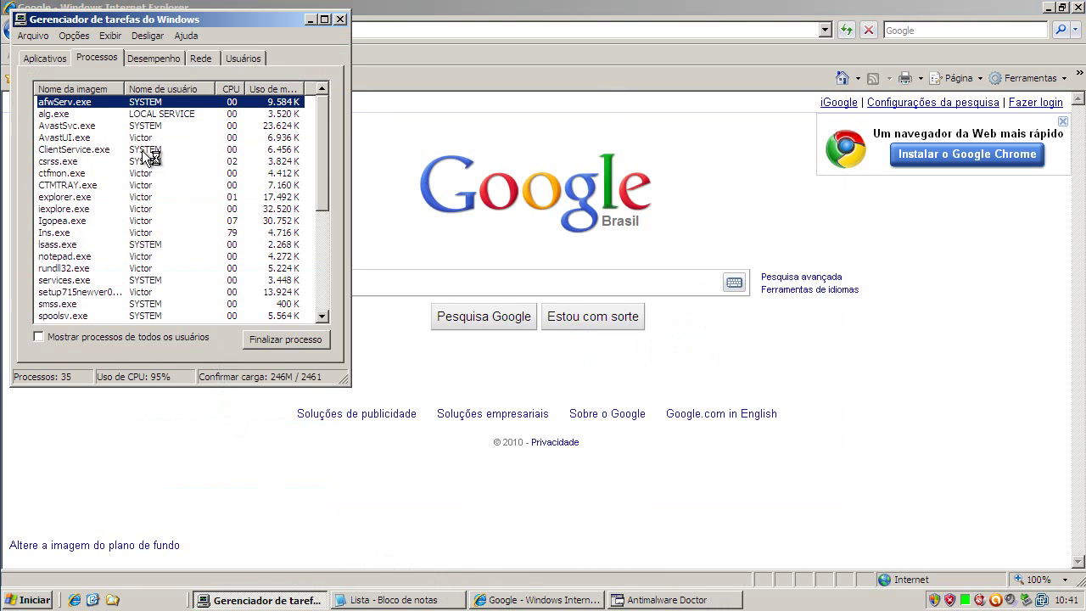
drag(319, 125, 325, 235)
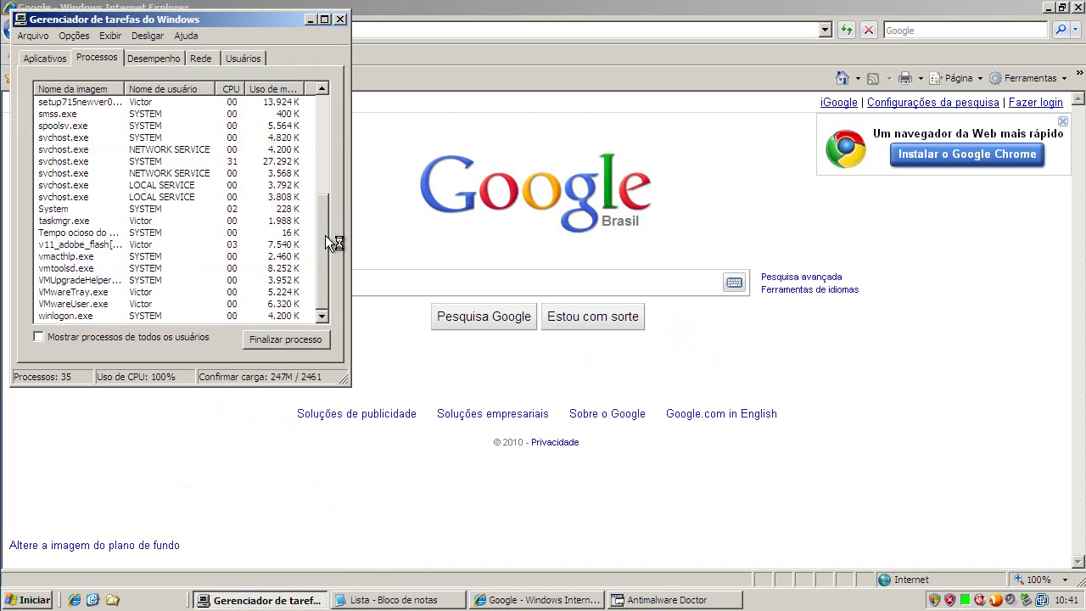
click(45, 258)
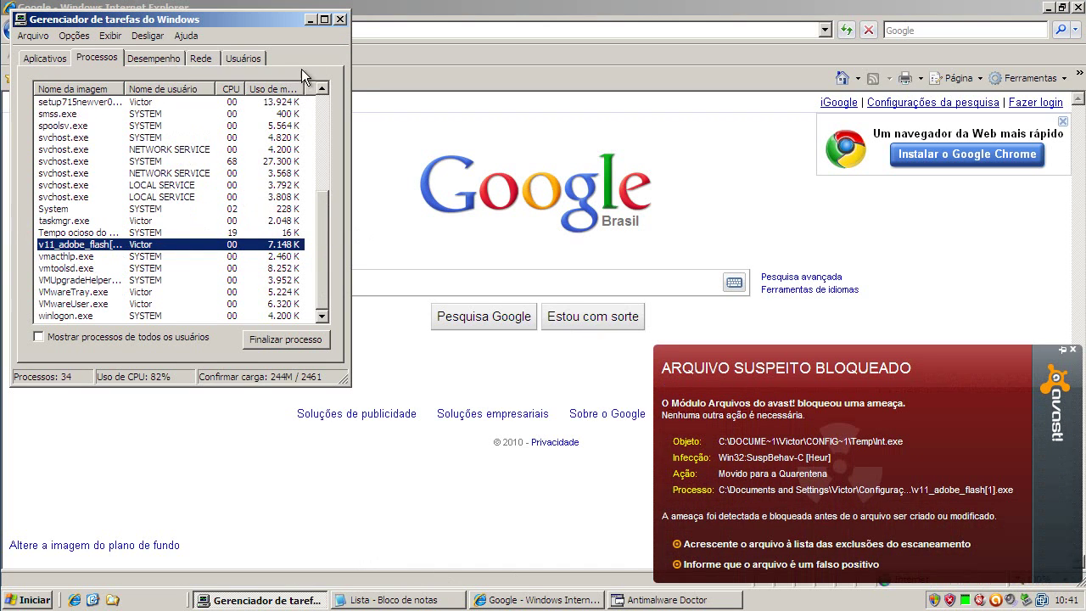
click(311, 18)
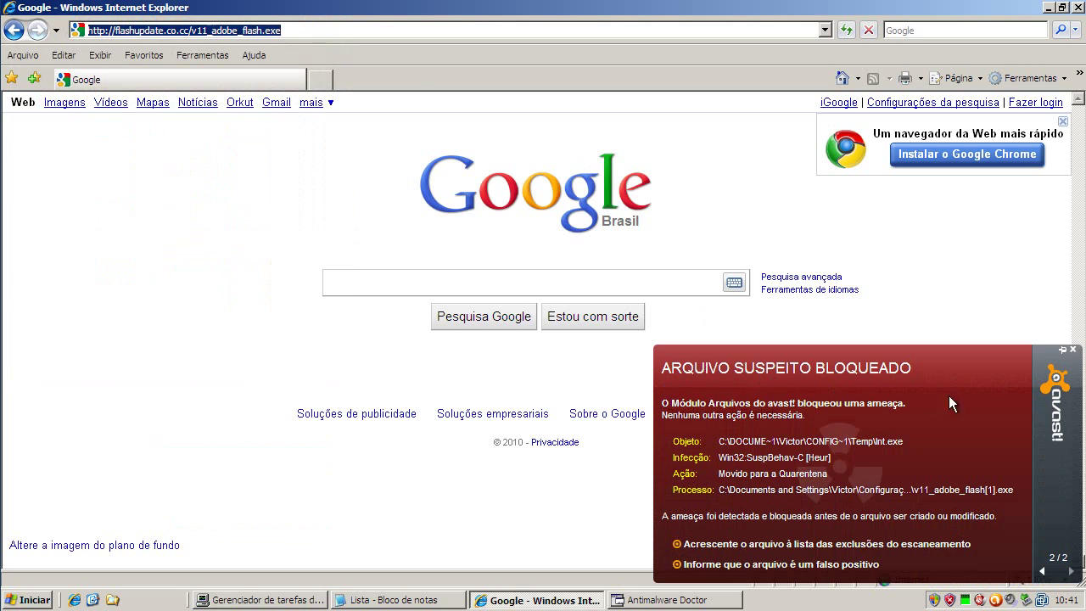
click(1072, 349)
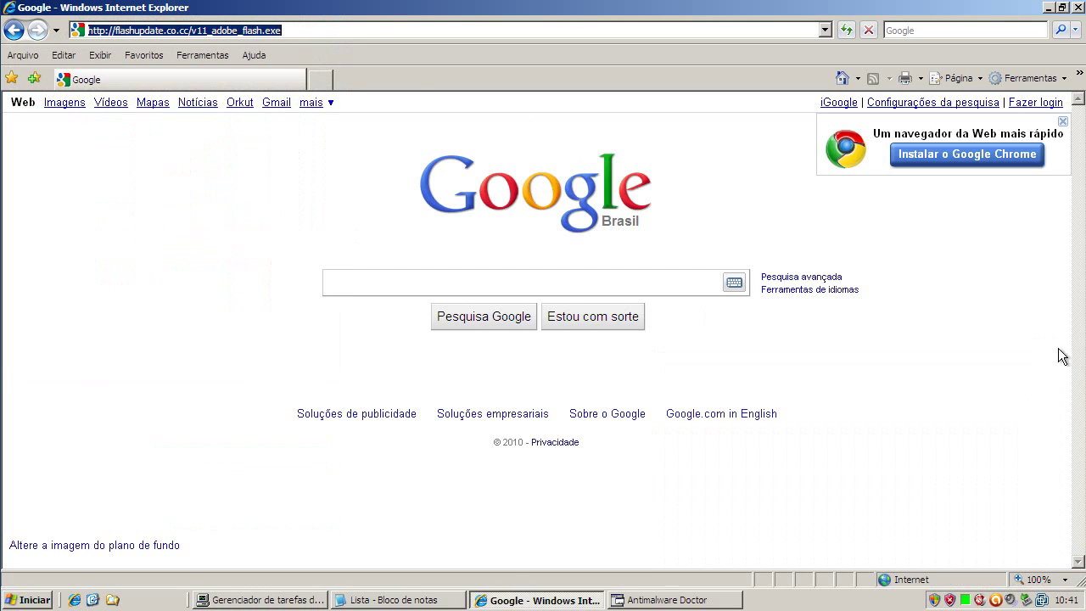
- Copy the link fegoo.in/v2/out/servicese.exe from the Lista file and paste it over the browser's current address
click(442, 596)
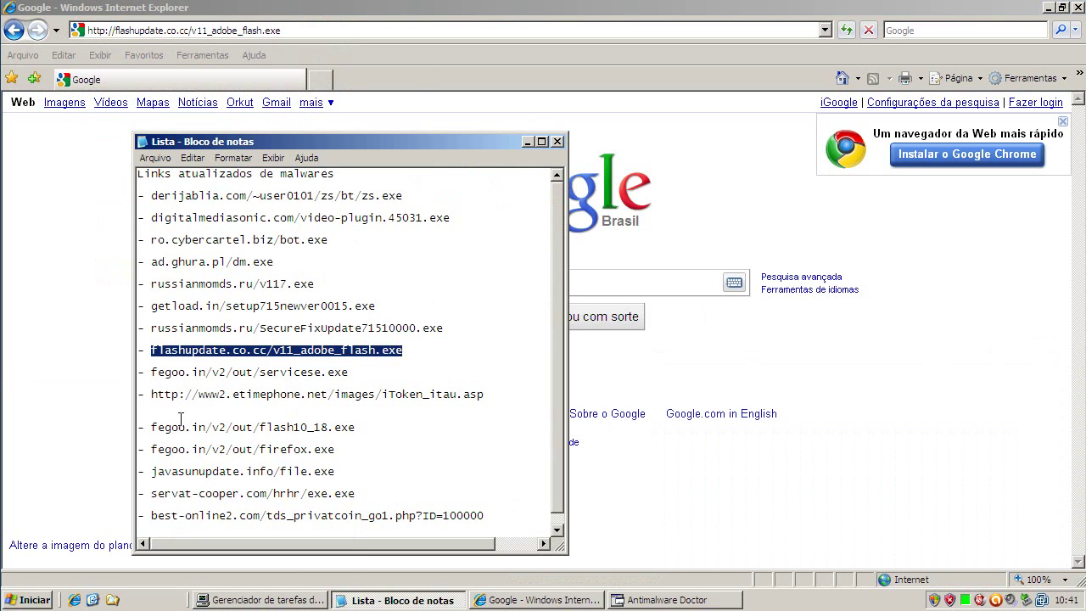
drag(152, 373, 374, 372)
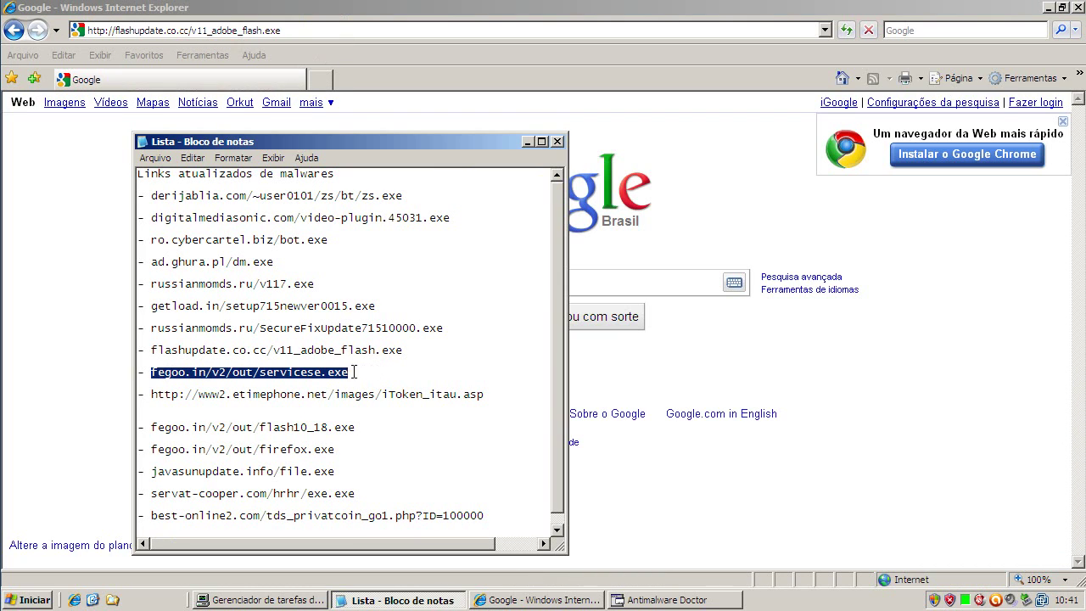
right_click(338, 371)
click(371, 414)
click(177, 32)
click(285, 31)
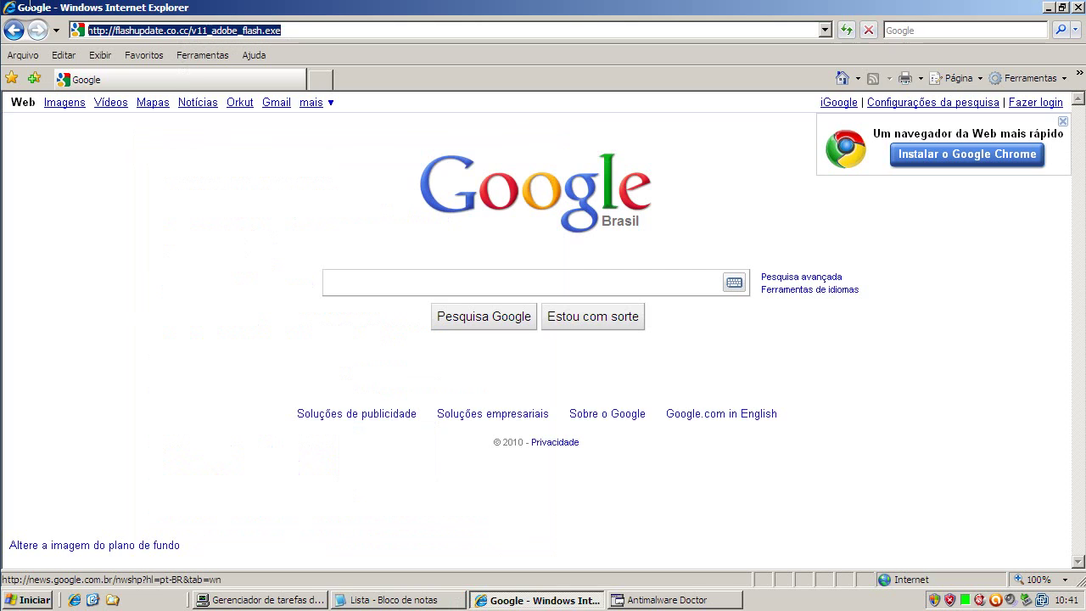
right_click(249, 29)
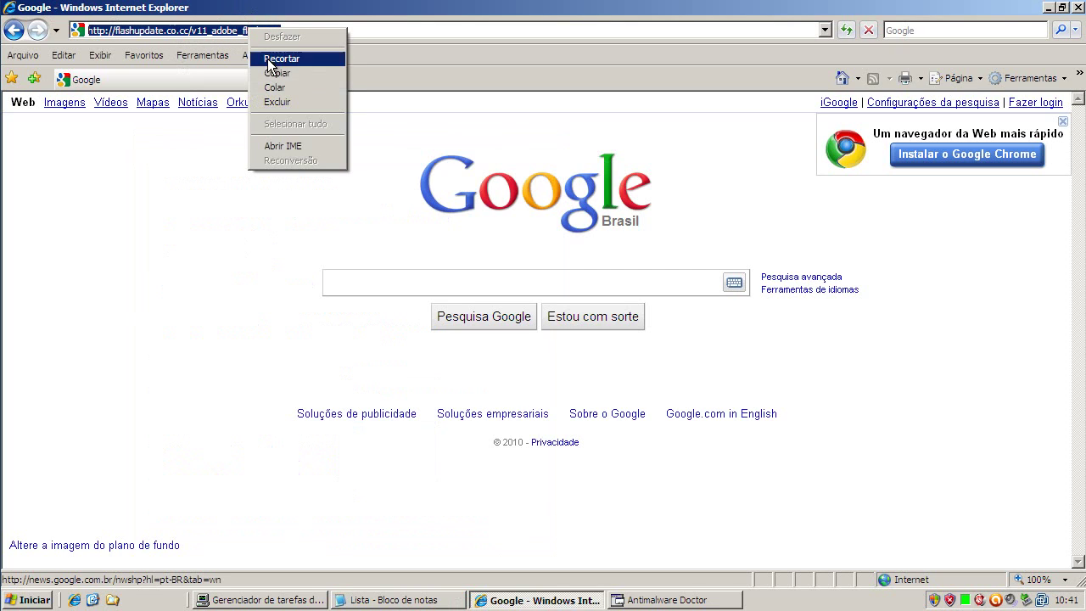
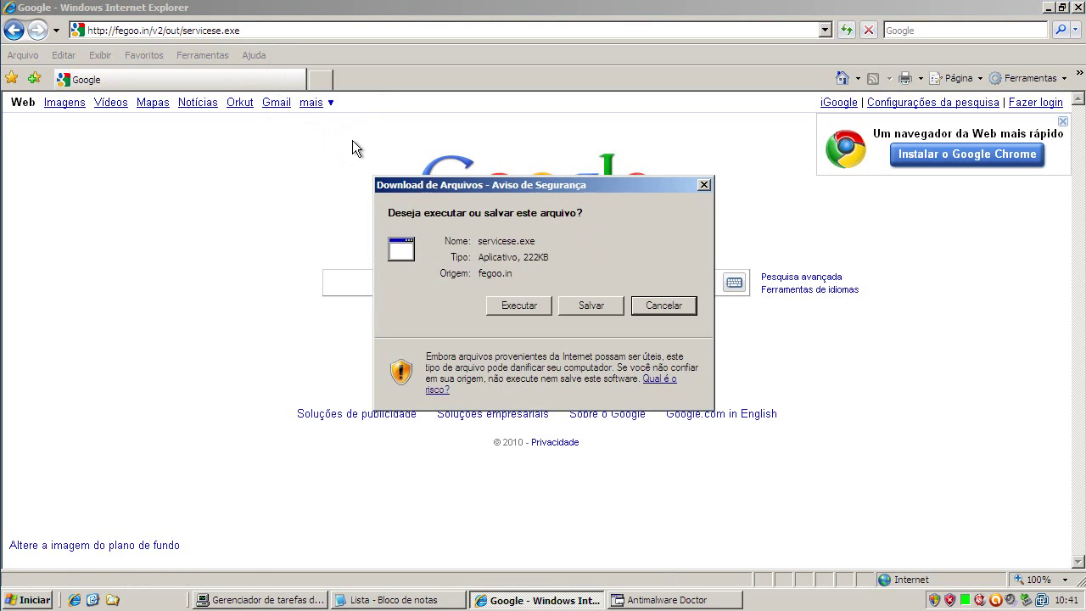
- Run servicese.exe from fegoo.in and allow it to execute despite its unknown publisher
click(526, 307)
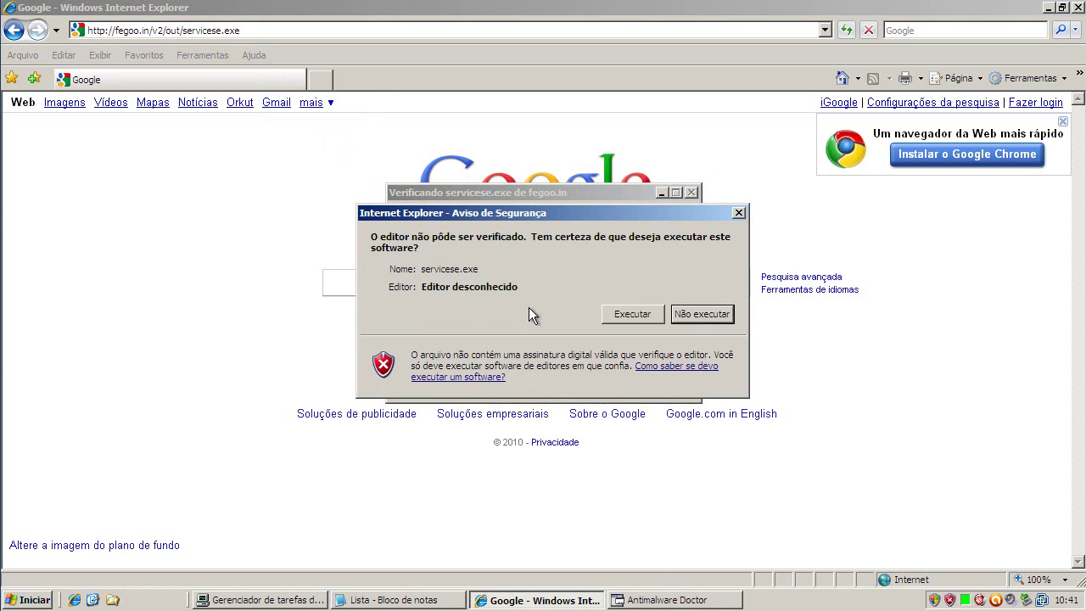
click(632, 314)
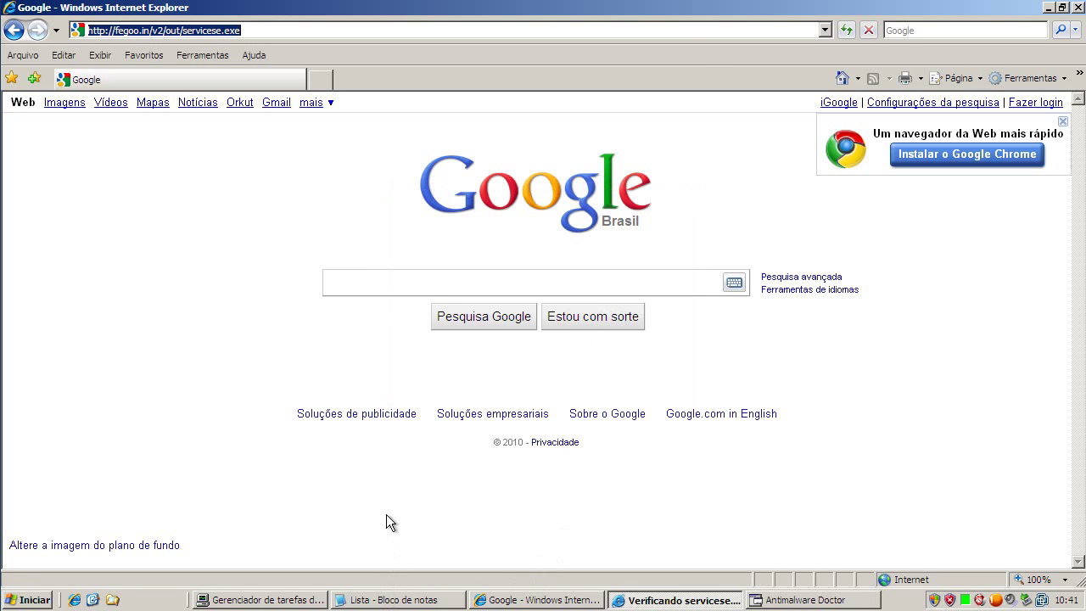
click(393, 601)
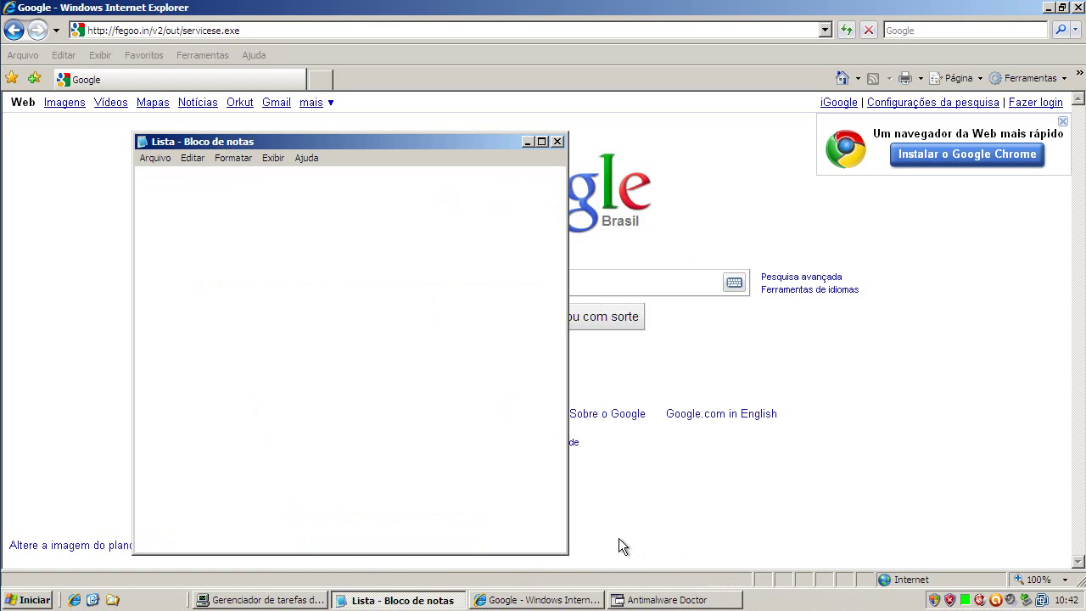
click(412, 598)
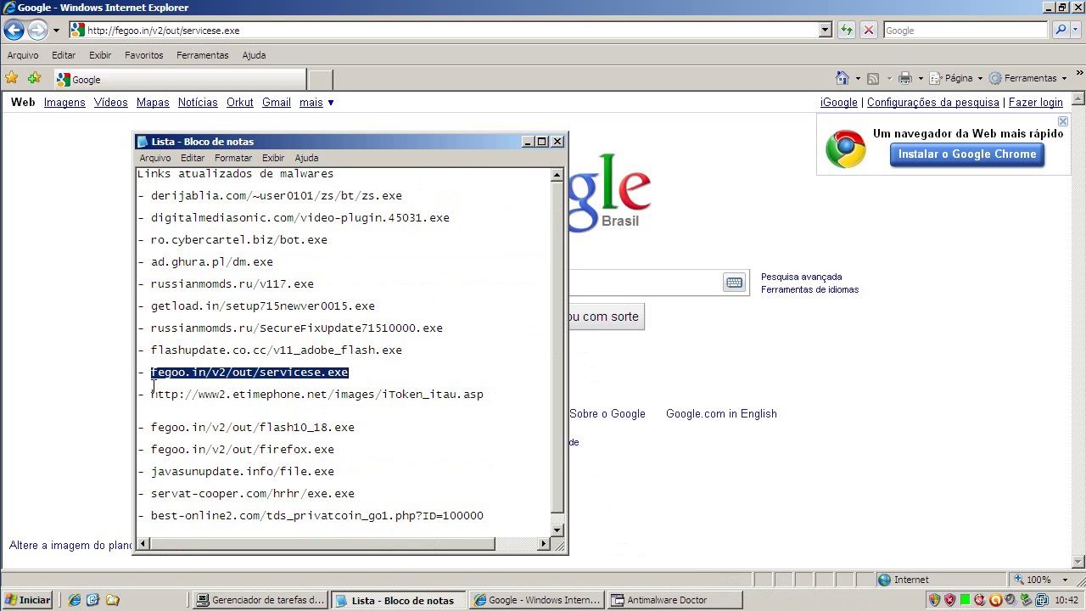
drag(152, 394, 488, 391)
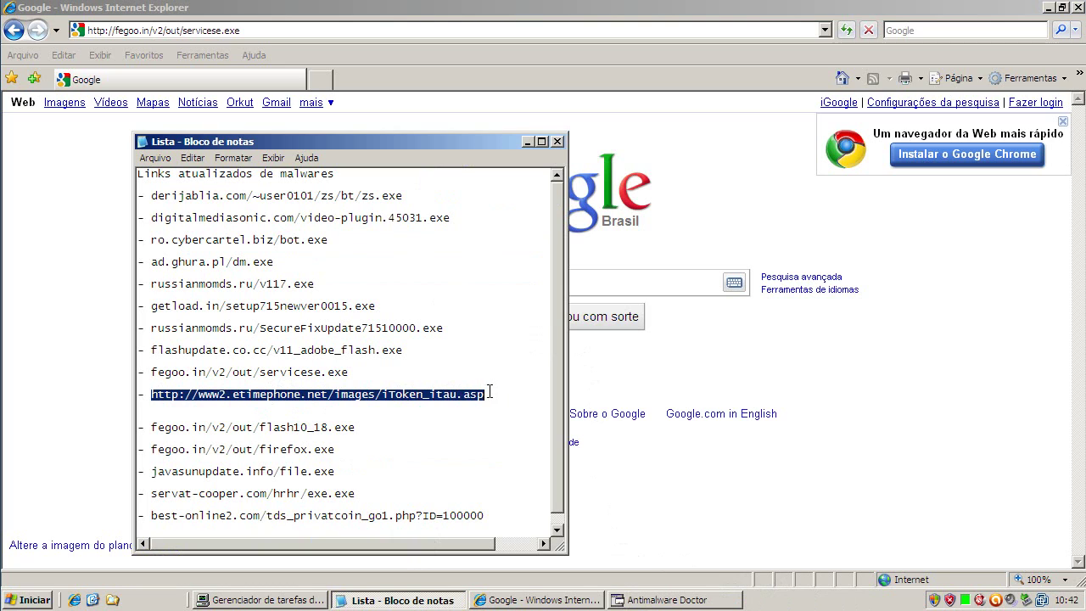
right_click(468, 393)
click(497, 438)
click(384, 28)
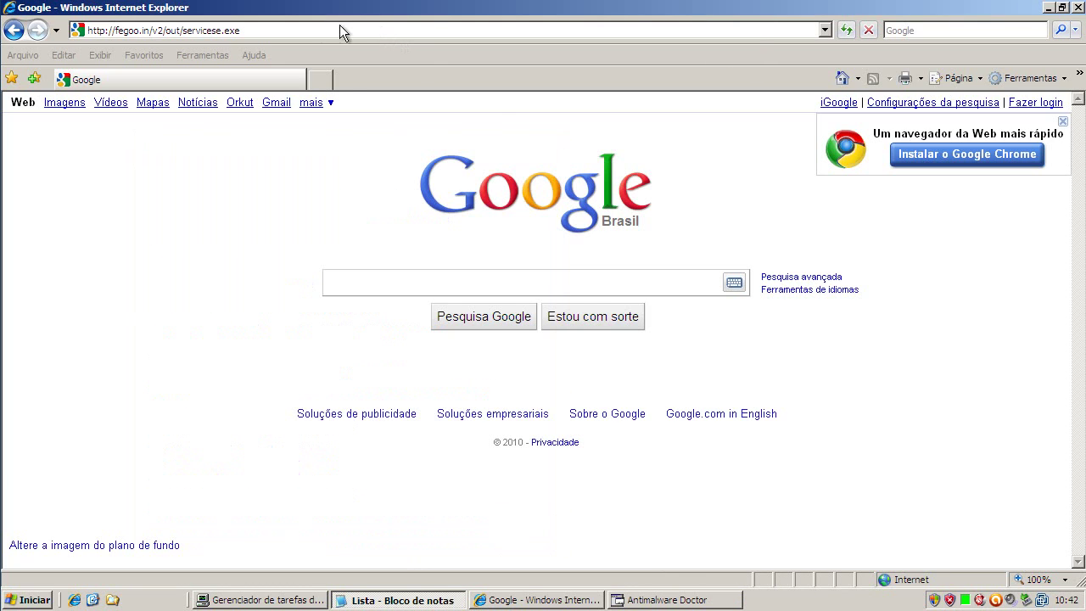
key(ctrl+v)
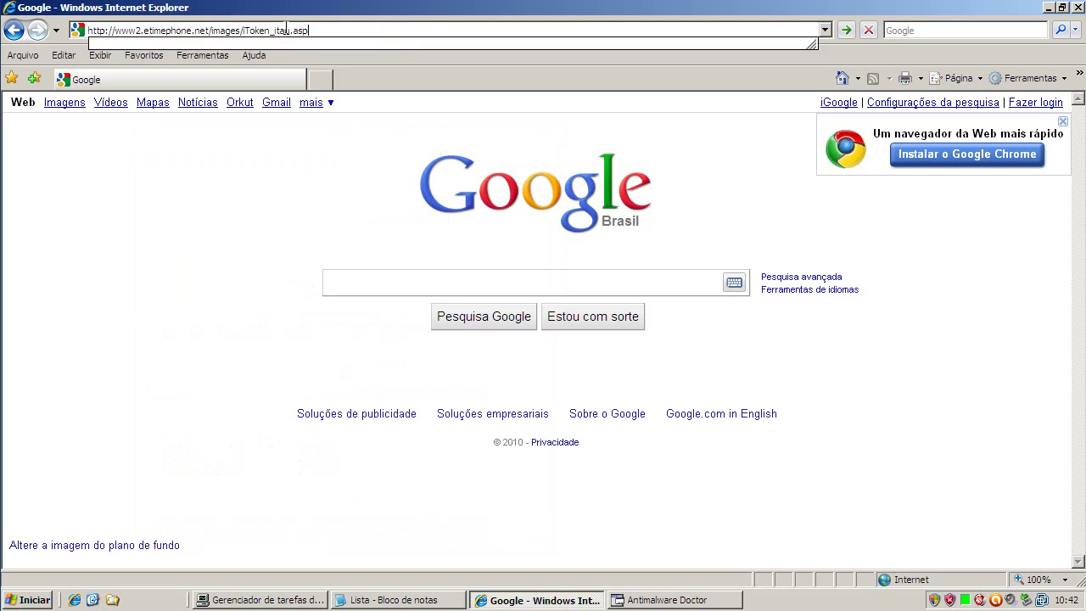
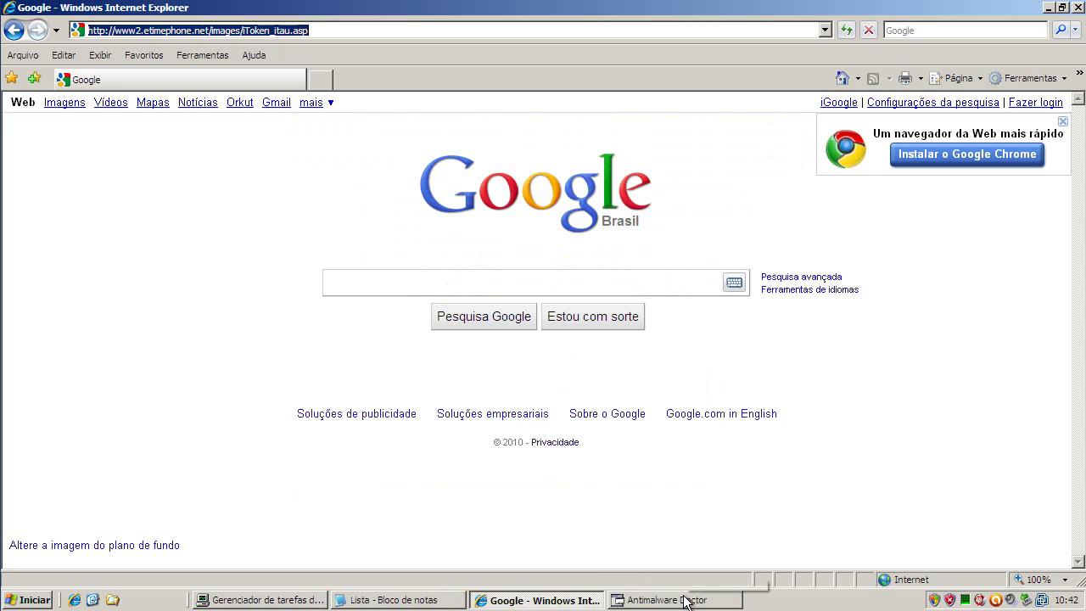
- Close the browser and the Lista file, and run a quick scan (Escaneamento rápido) in avast! Internet Security
click(1078, 8)
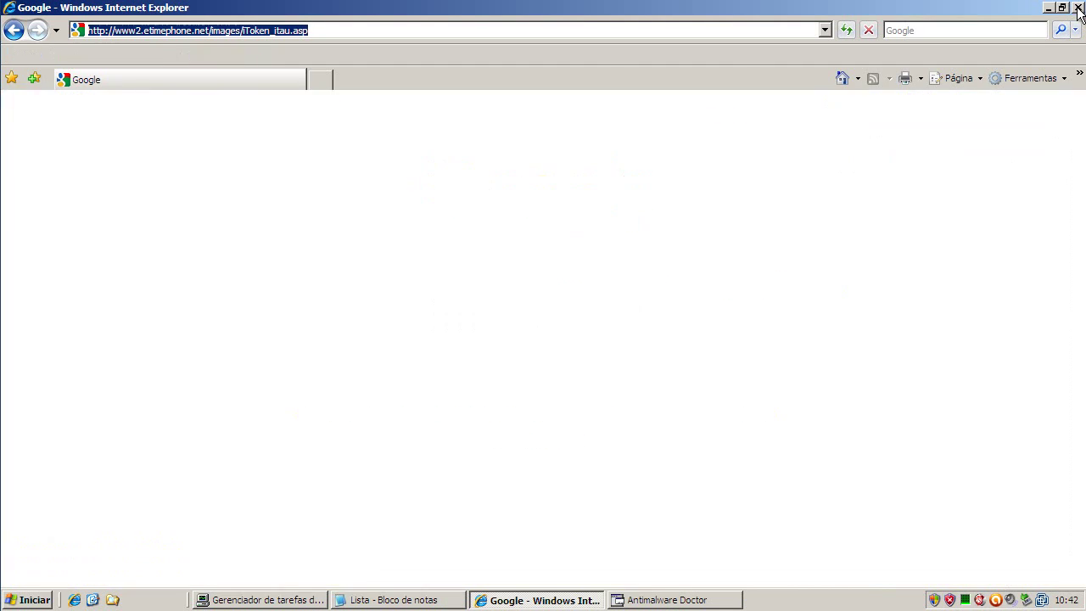
click(560, 142)
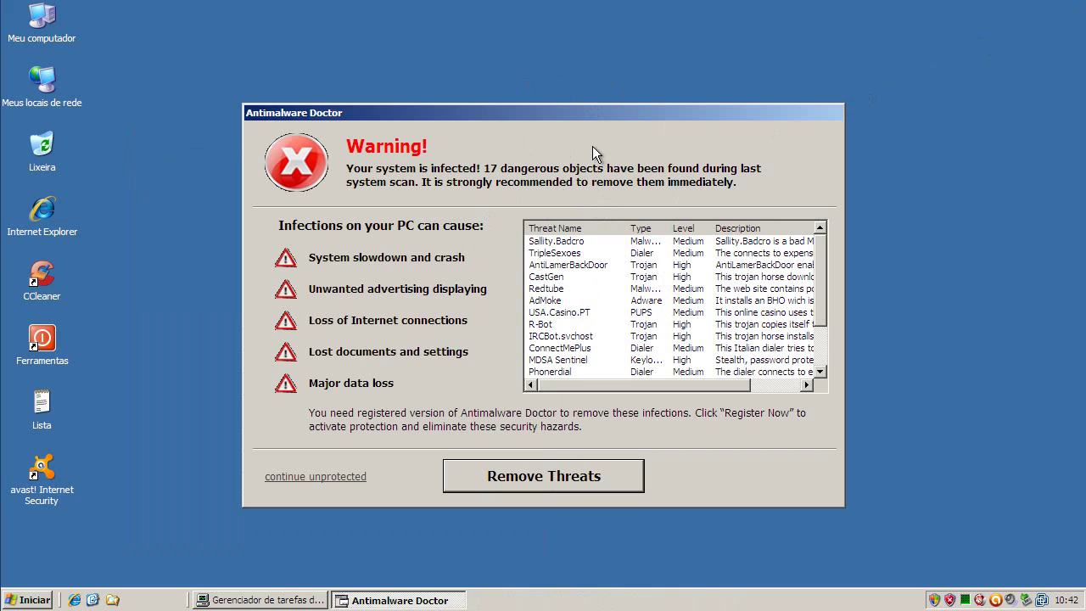
double_click(995, 599)
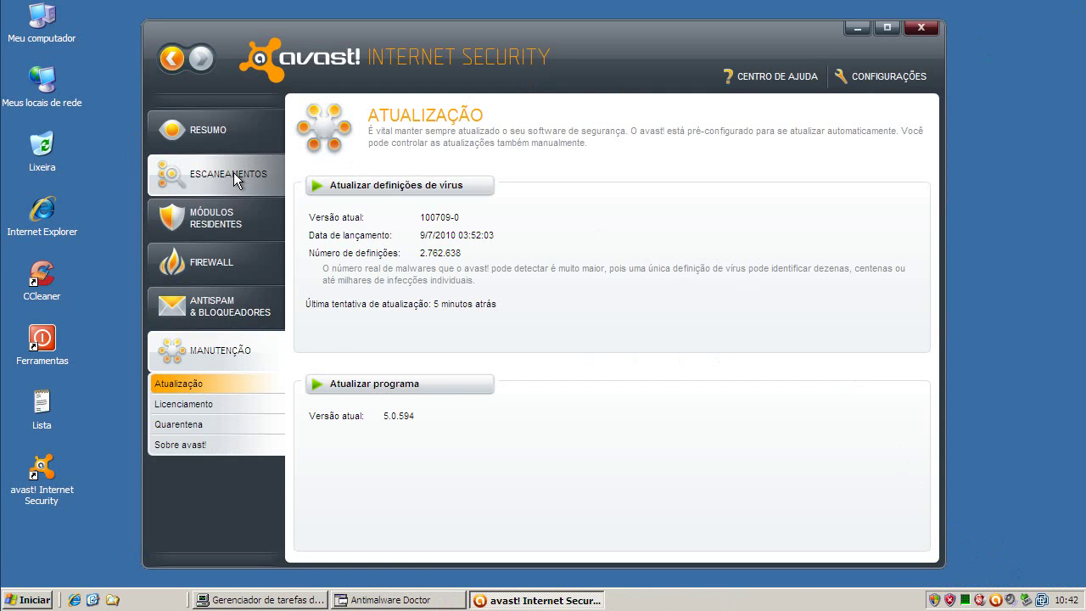
click(236, 176)
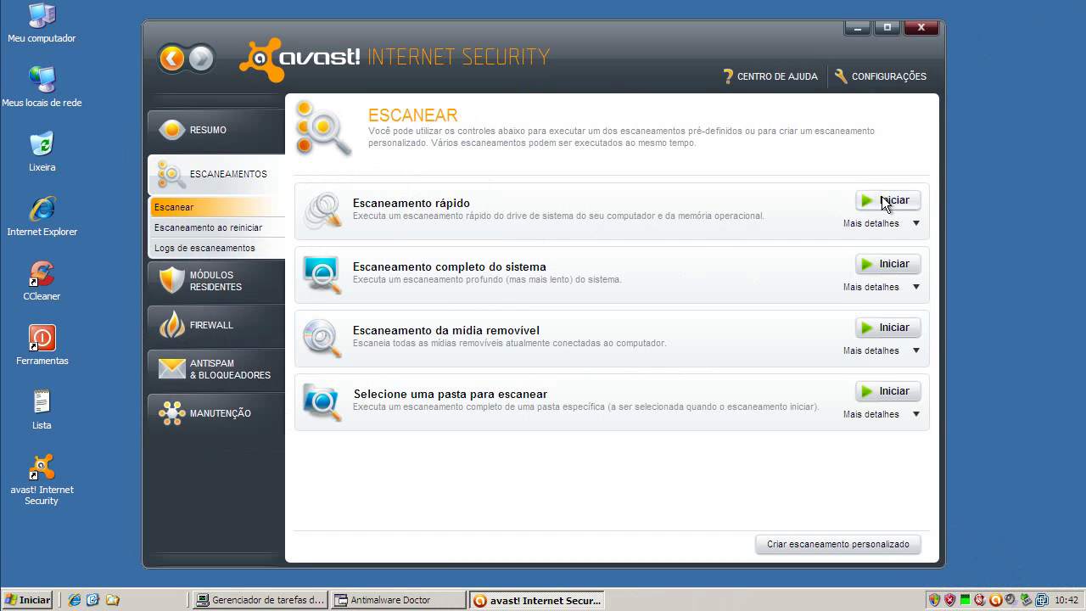
click(885, 203)
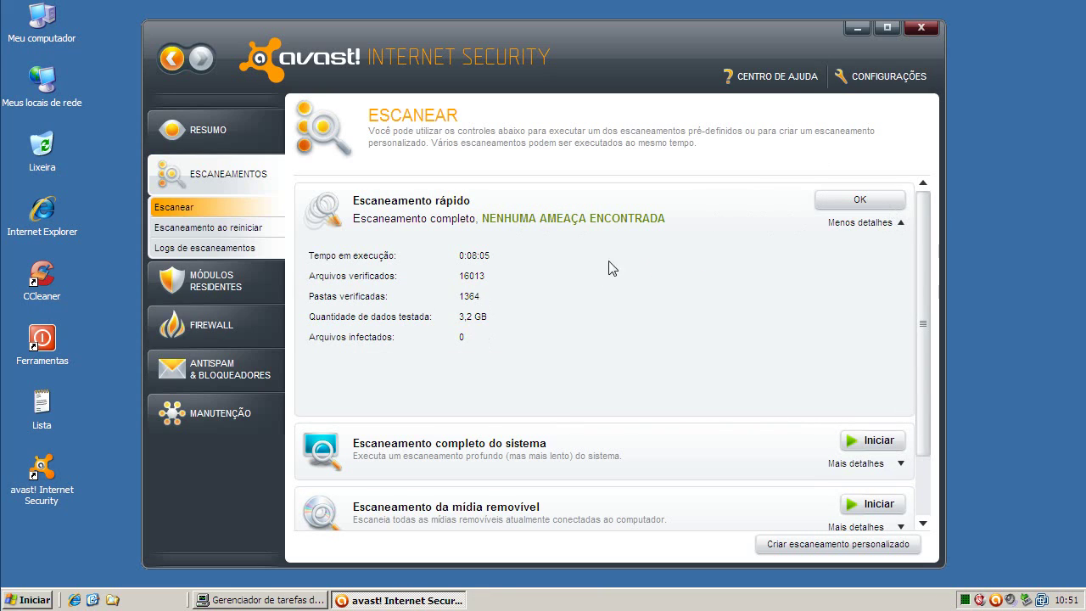
click(843, 205)
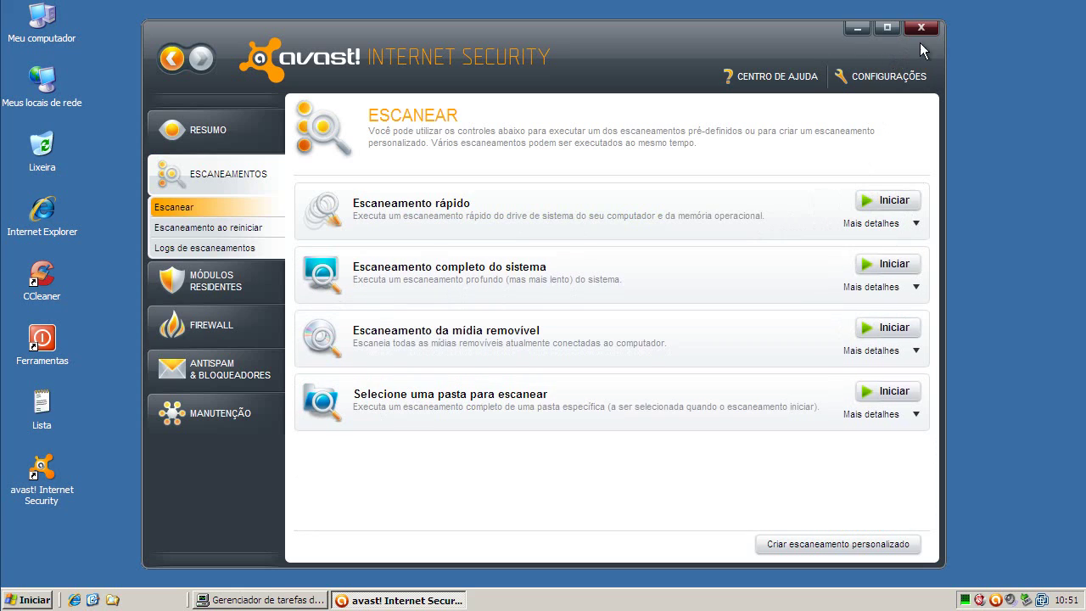
click(922, 27)
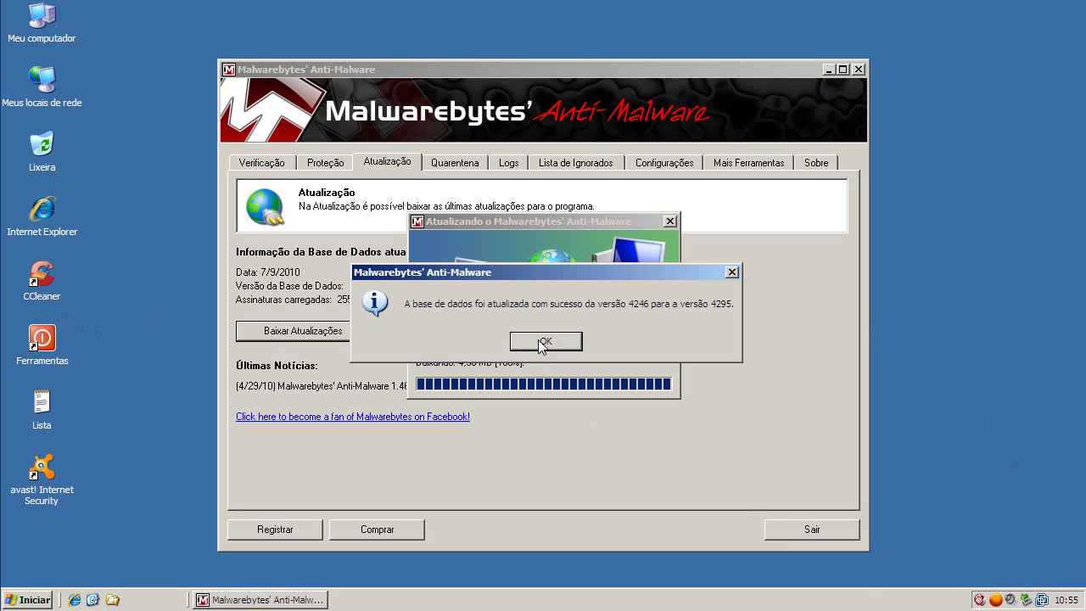
- In Malwarebytes' Anti-Malware, dismiss the database update notice and run a quick scan (Verificação Rápida)
click(543, 342)
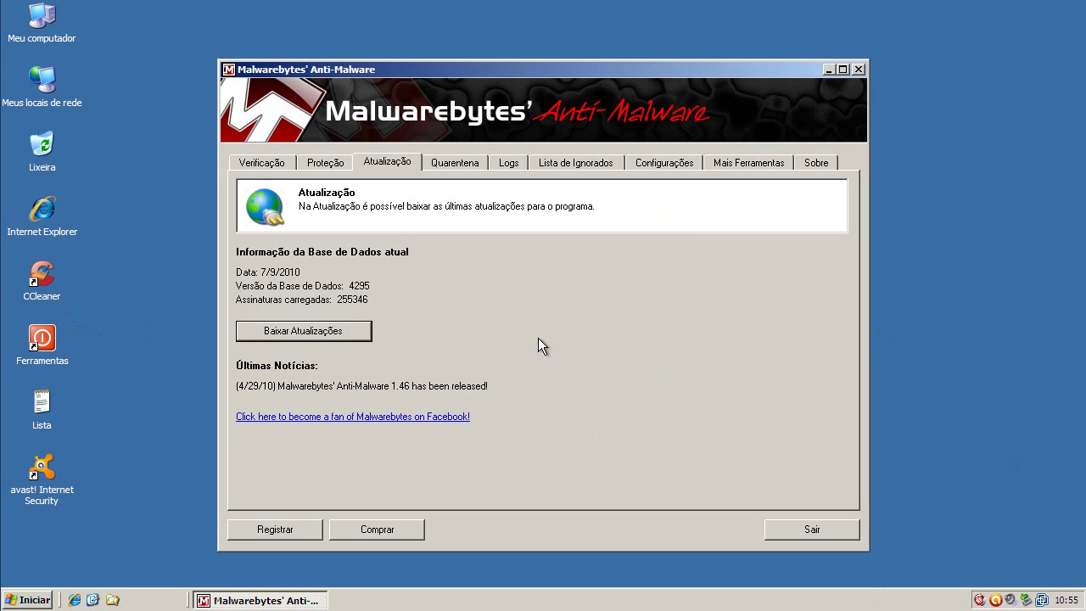
click(261, 162)
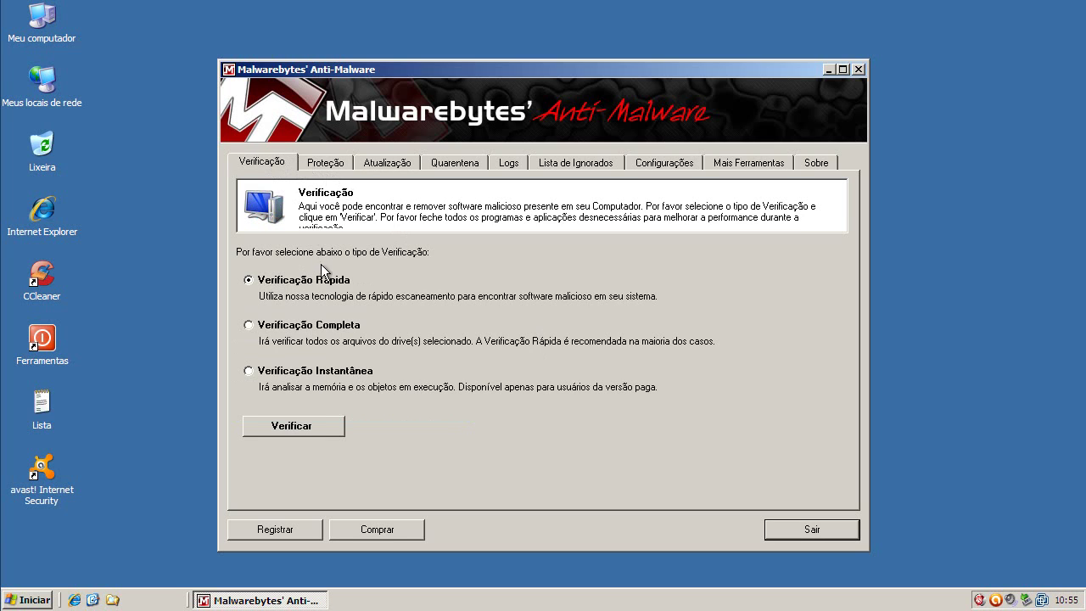
click(323, 425)
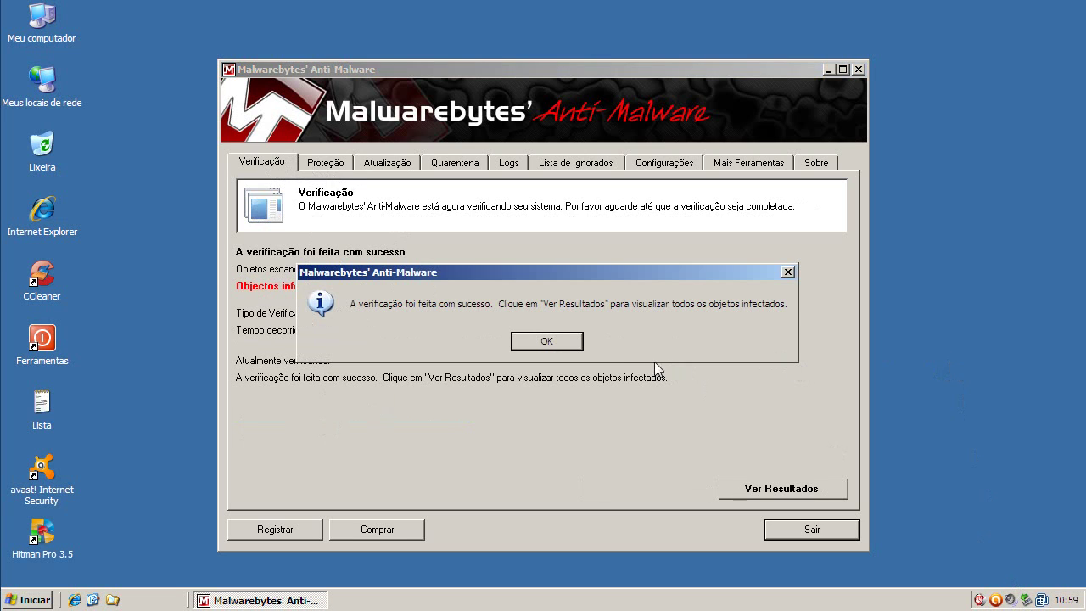
- Open the Malwarebytes scan results and examine the detected files, registry keys and memory module
click(540, 342)
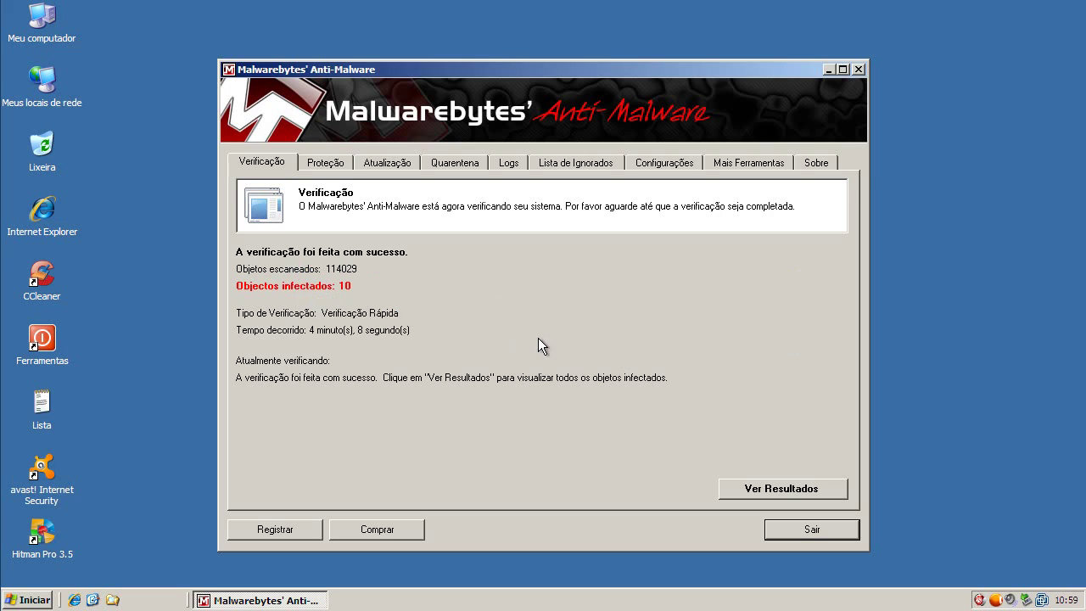
click(766, 490)
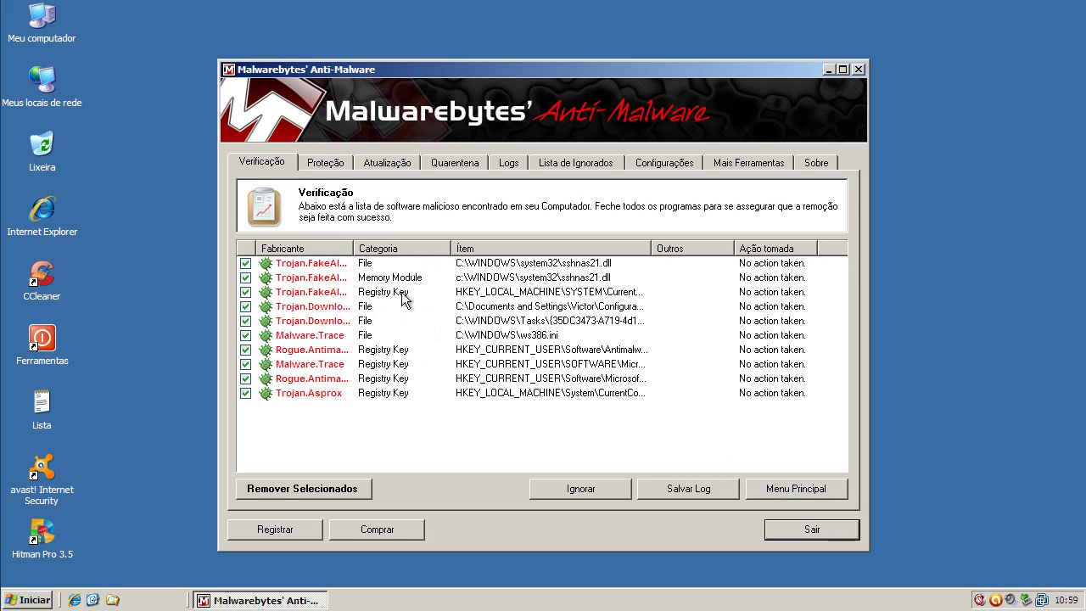
click(380, 294)
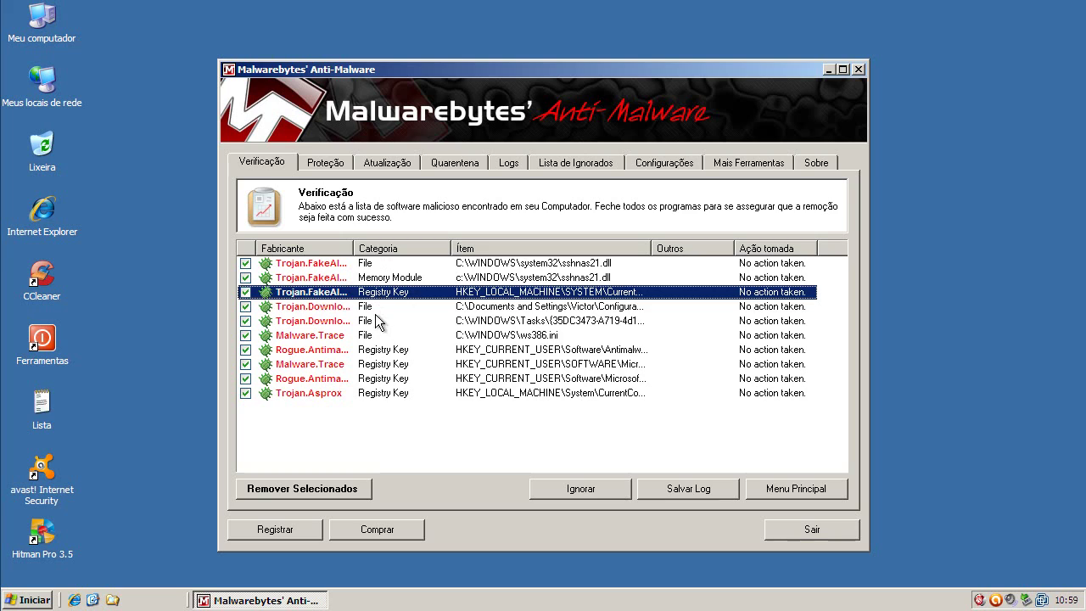
click(372, 310)
click(369, 323)
click(374, 336)
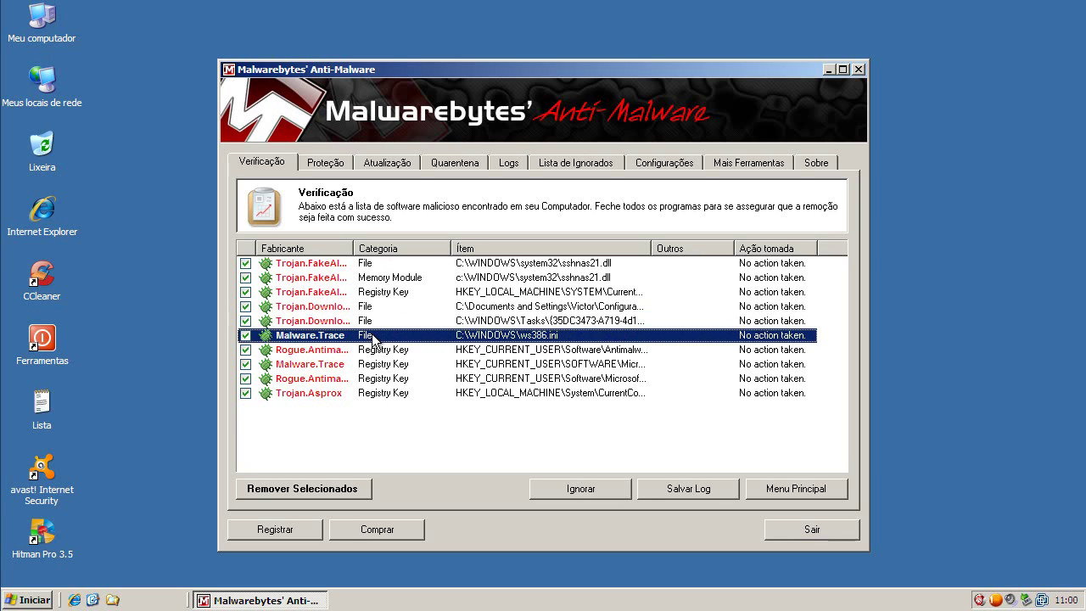
click(379, 350)
click(363, 279)
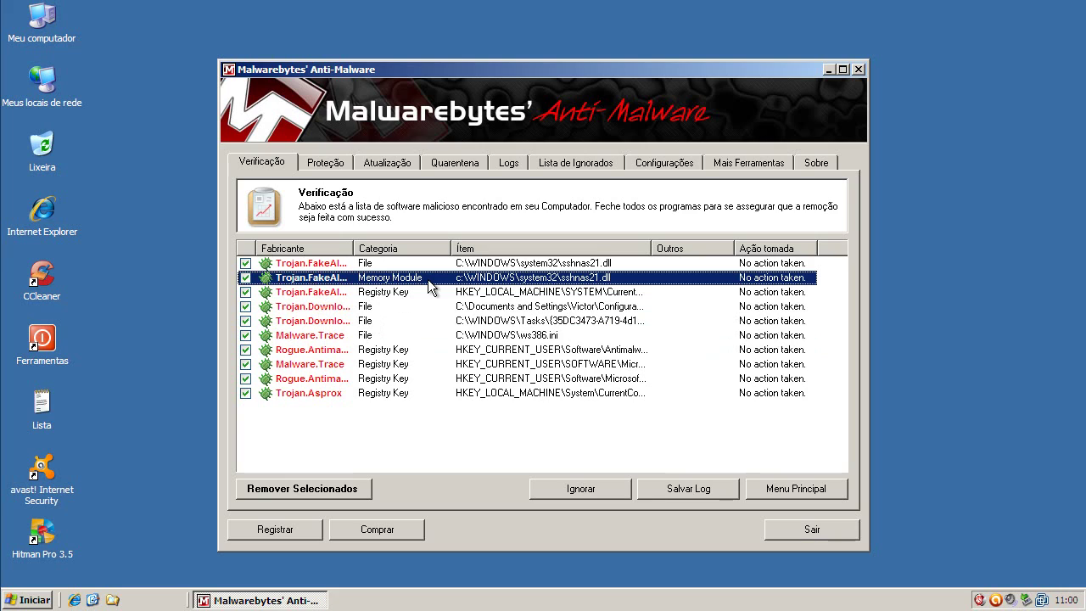
- Remove all checked detections, close the removal log, decline the restart and exit Malwarebytes
click(315, 489)
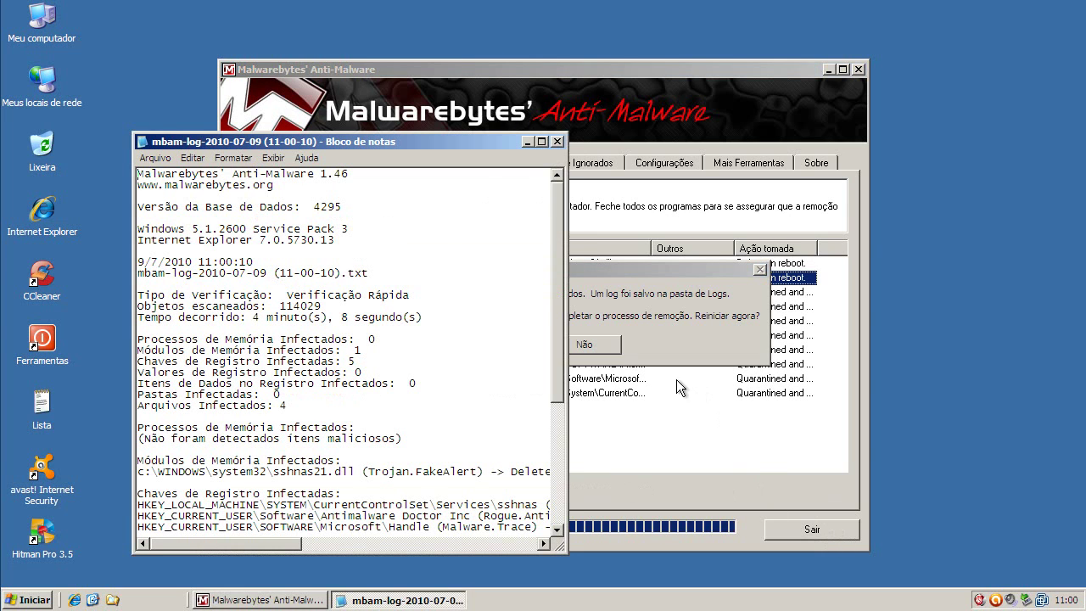
click(556, 141)
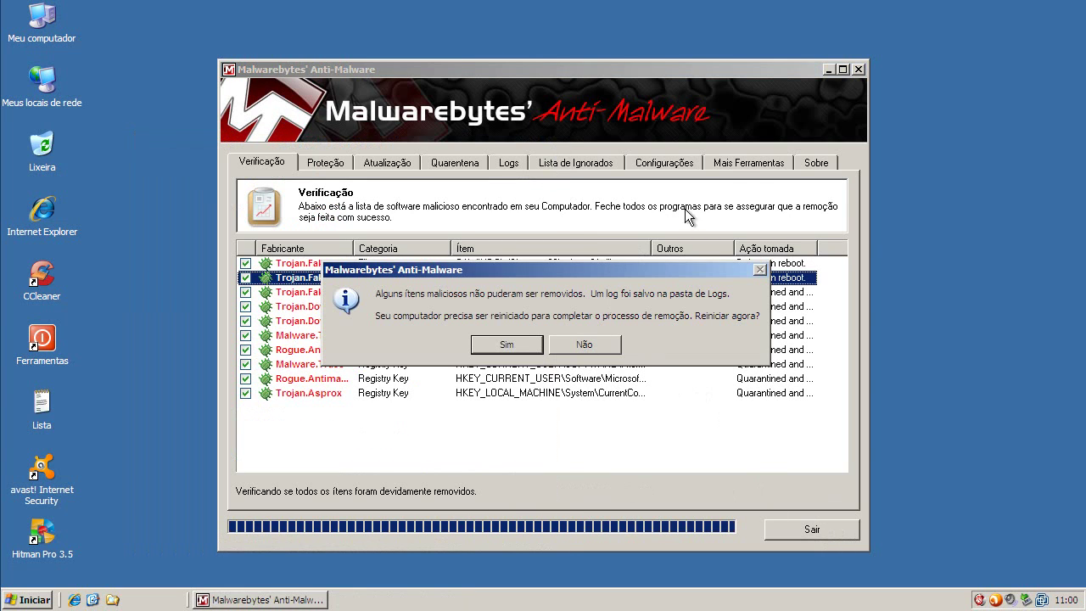
click(606, 343)
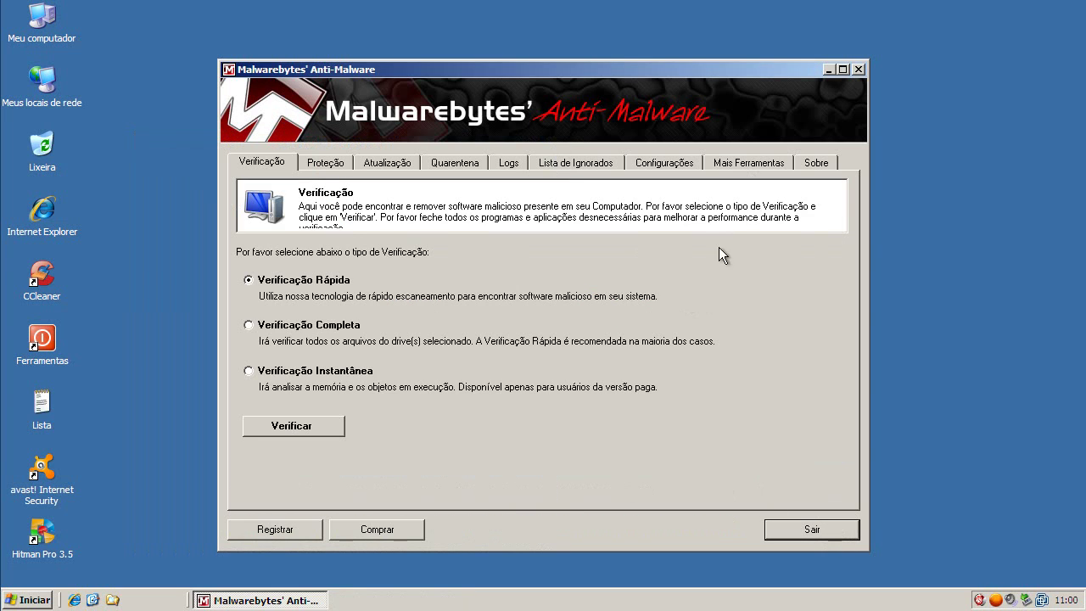
click(859, 69)
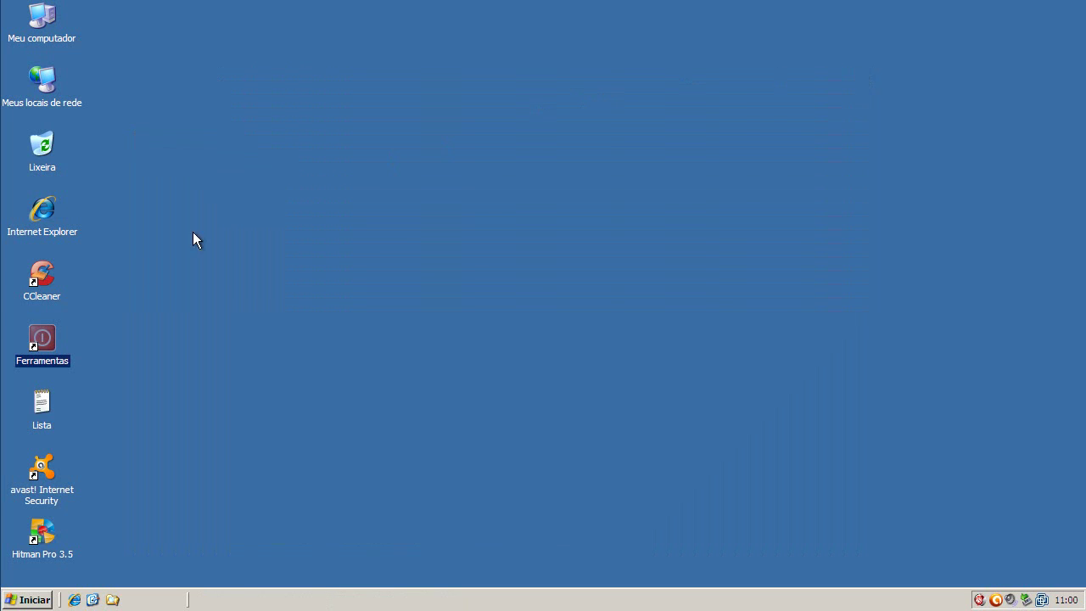
- Scan the computer with Hitman Pro 3.5, accepting its licence terms, delete the found tracking cookies and exit
double_click(44, 532)
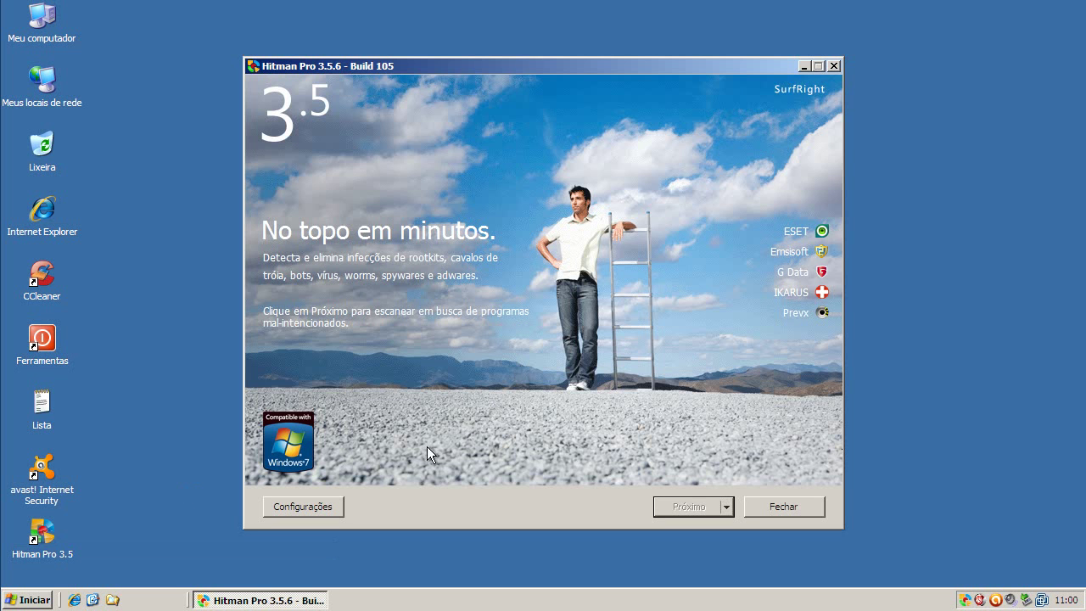
click(679, 508)
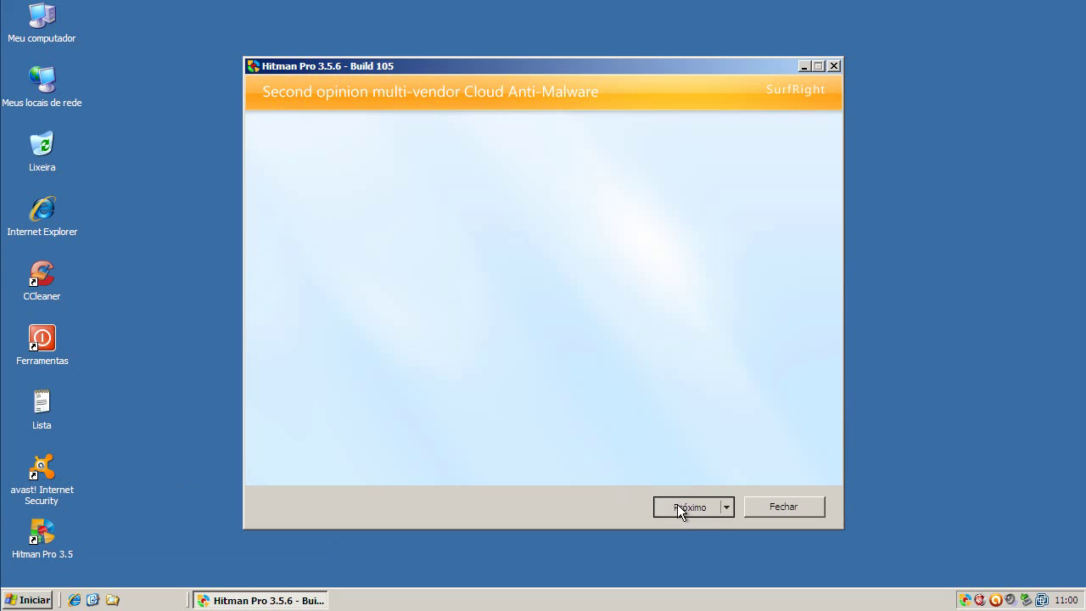
click(270, 452)
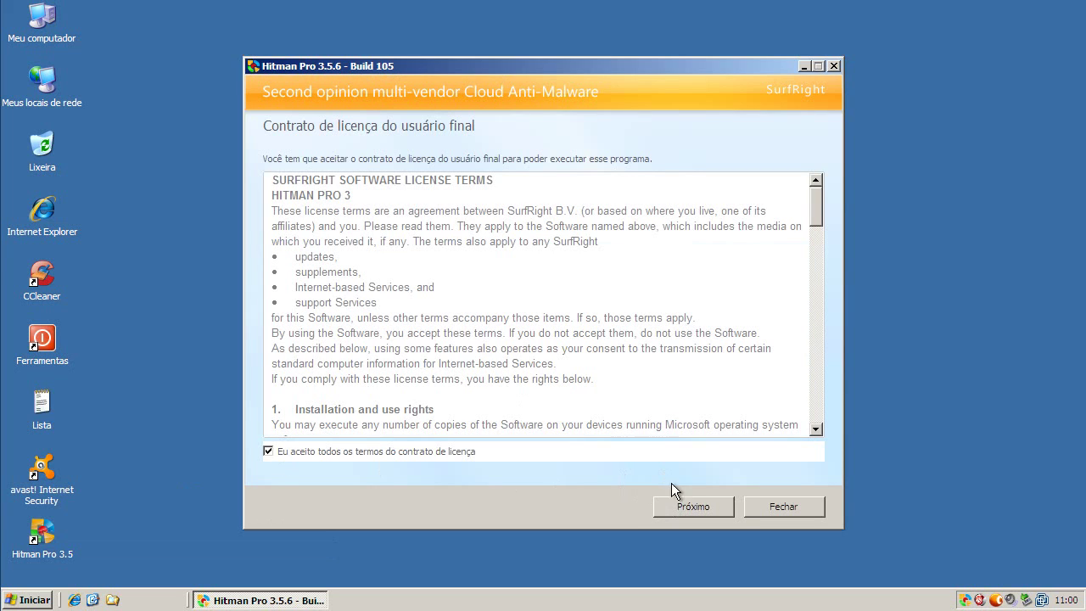
click(687, 502)
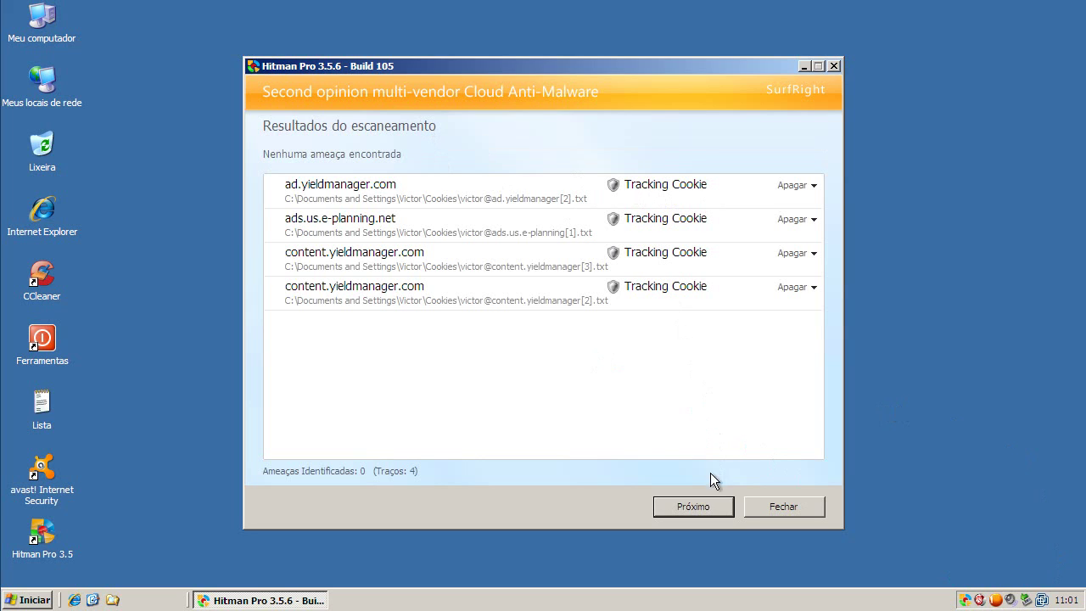
click(711, 506)
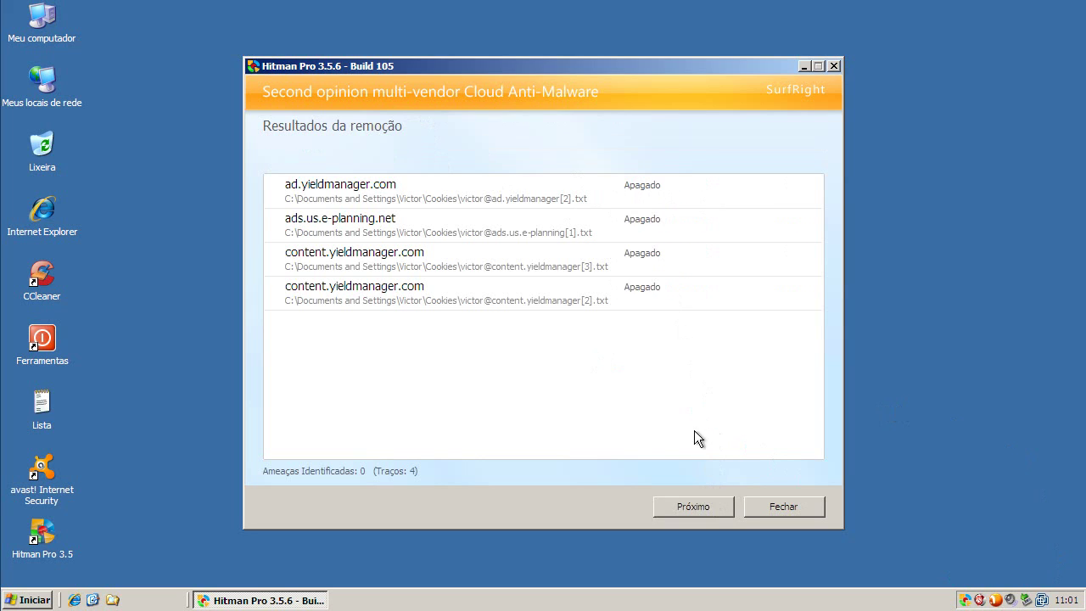
click(798, 507)
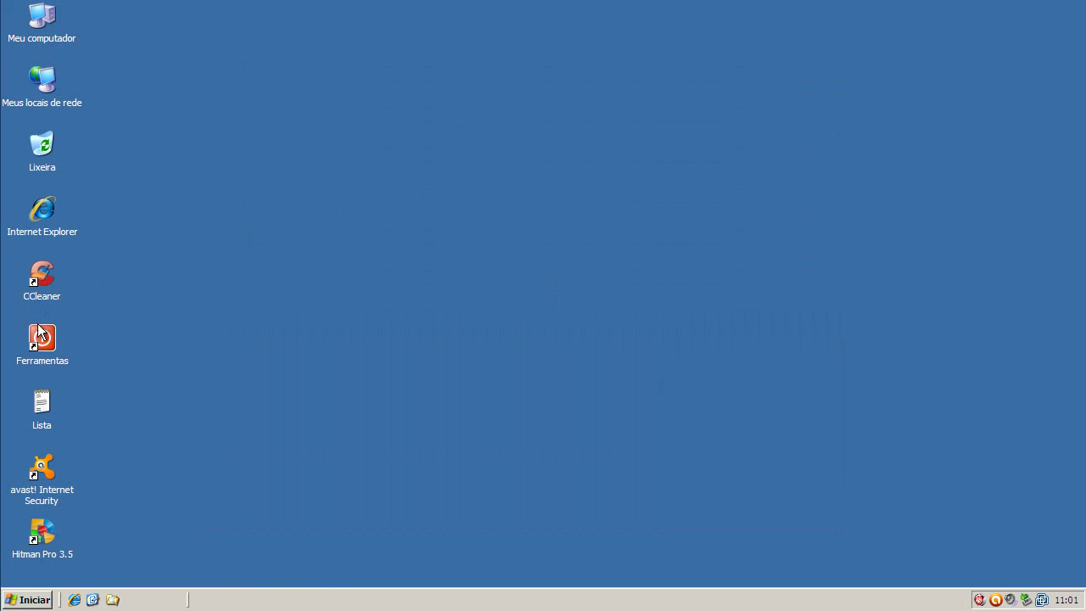
- Check the current protection status in avast! Internet Security and close it
double_click(54, 475)
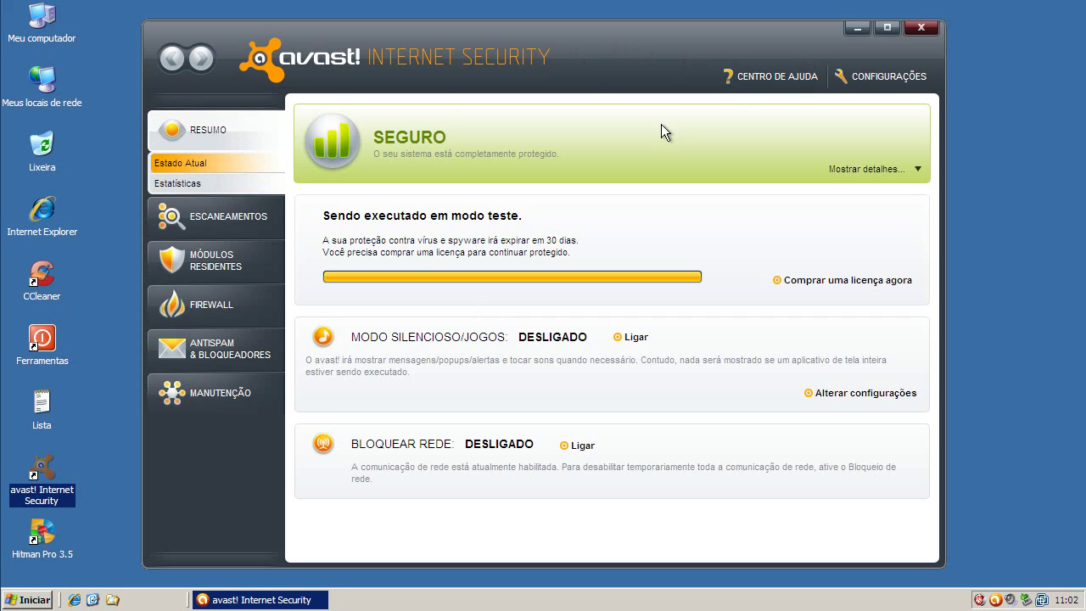
click(925, 31)
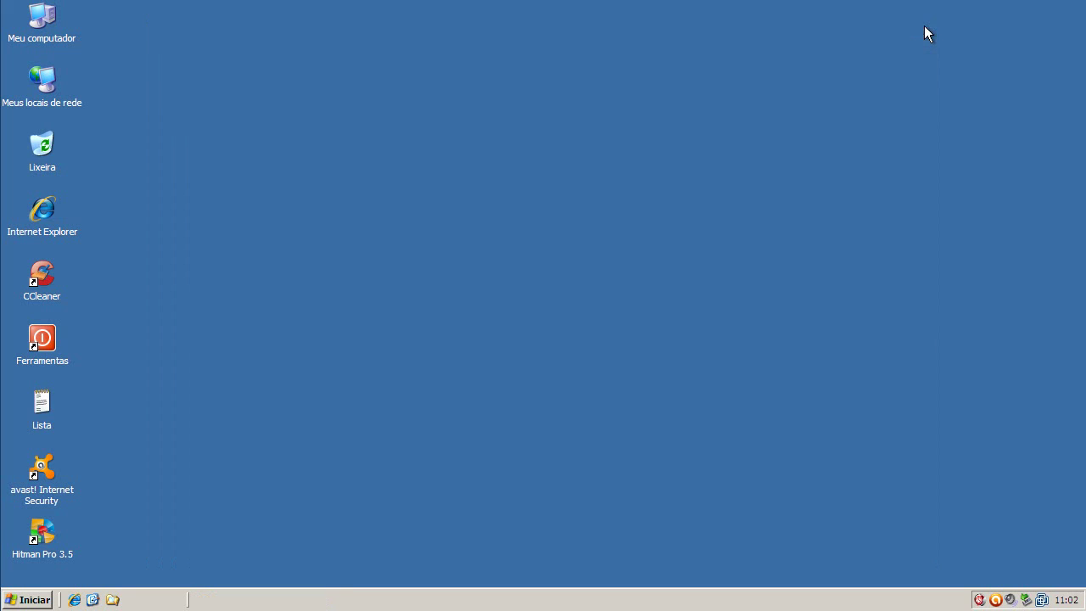